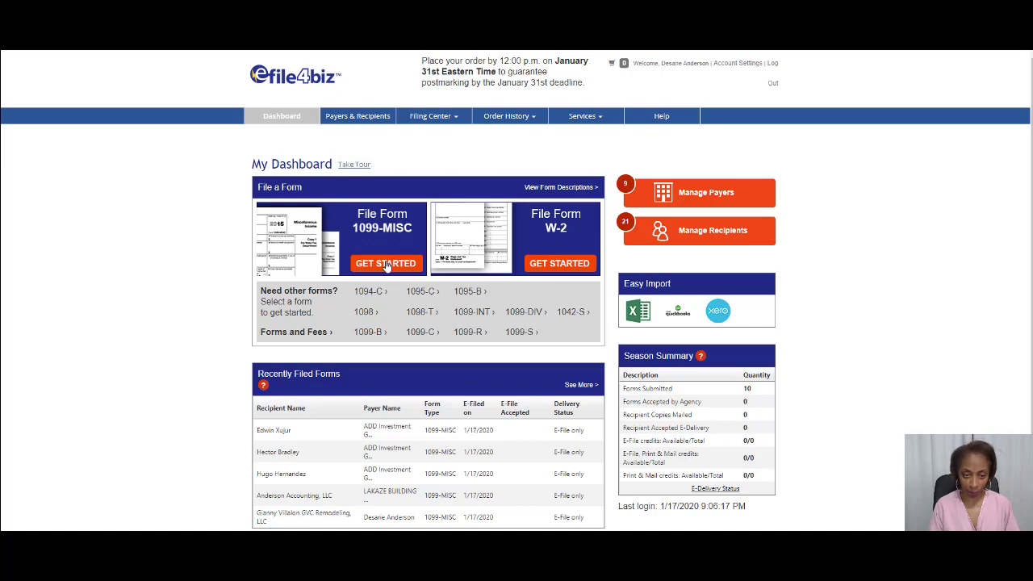
# Start a new 1099-MISC form and open the Payer Details dropdown on the blank form.
pyautogui.click(386, 264)
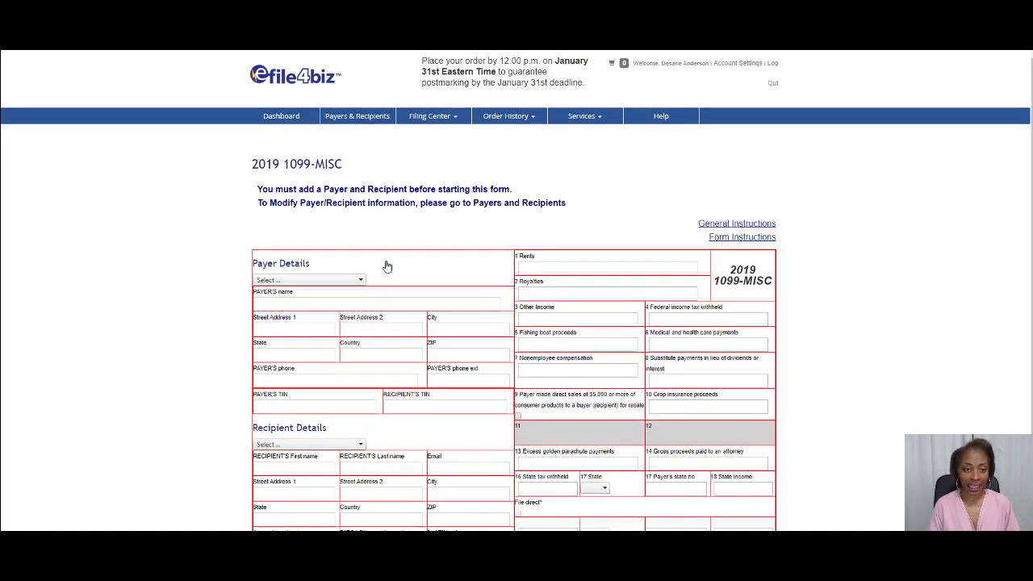
pyautogui.scroll(-3, 388, 266)
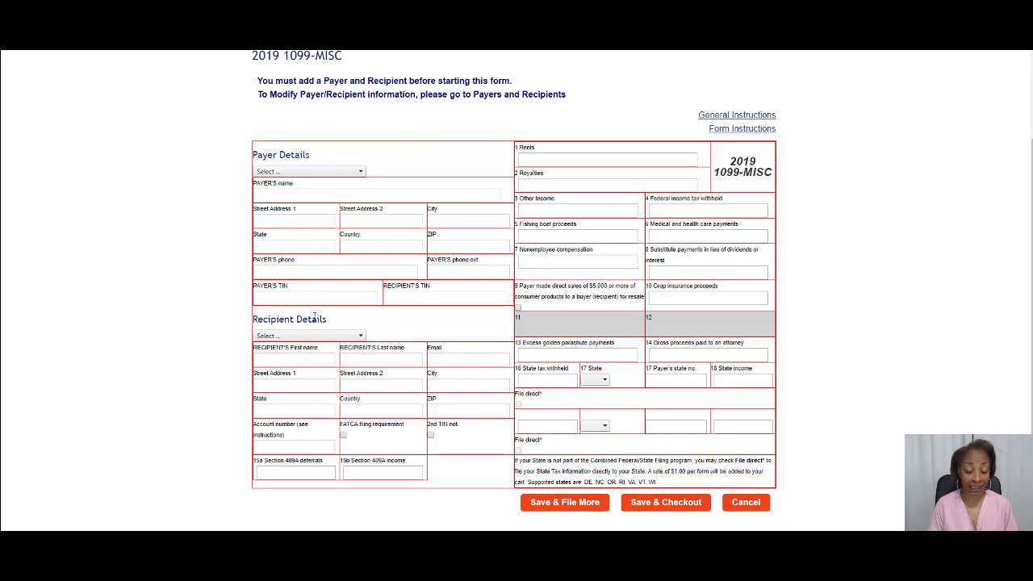
pyautogui.click(361, 173)
pyautogui.click(361, 175)
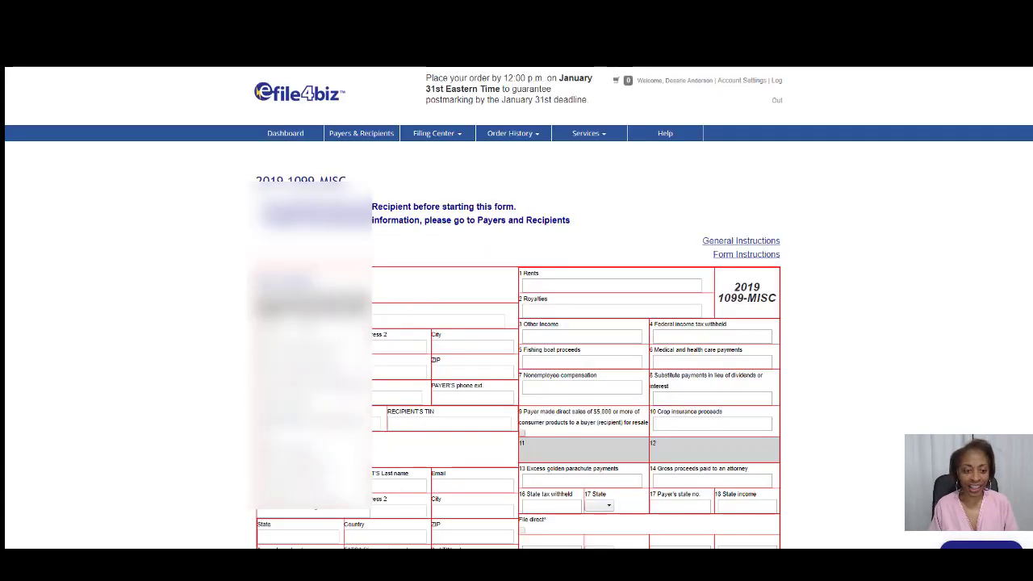
# Add a new payer and enter the payer's EIN and name.
pyautogui.click(310, 329)
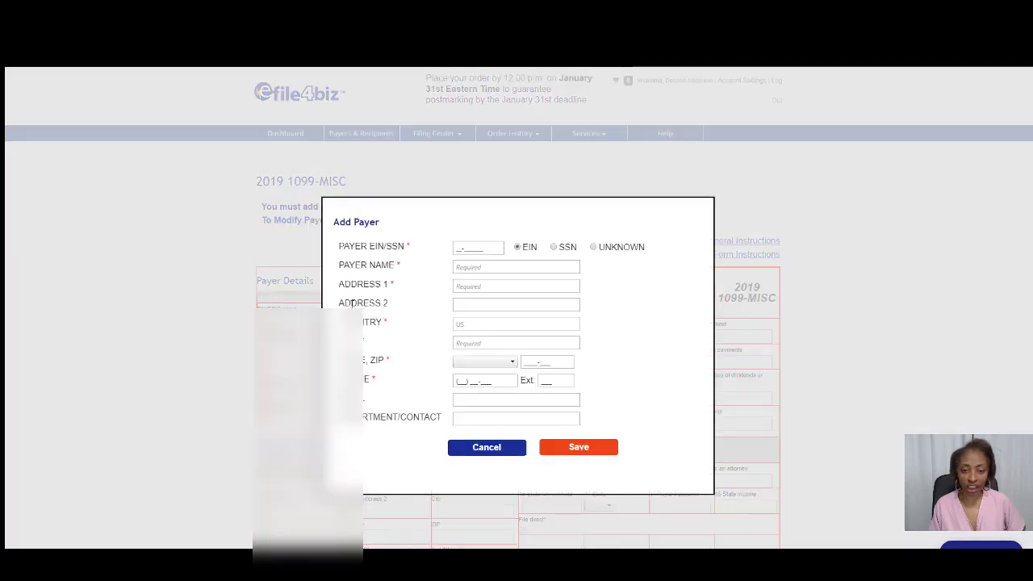
pyautogui.click(457, 281)
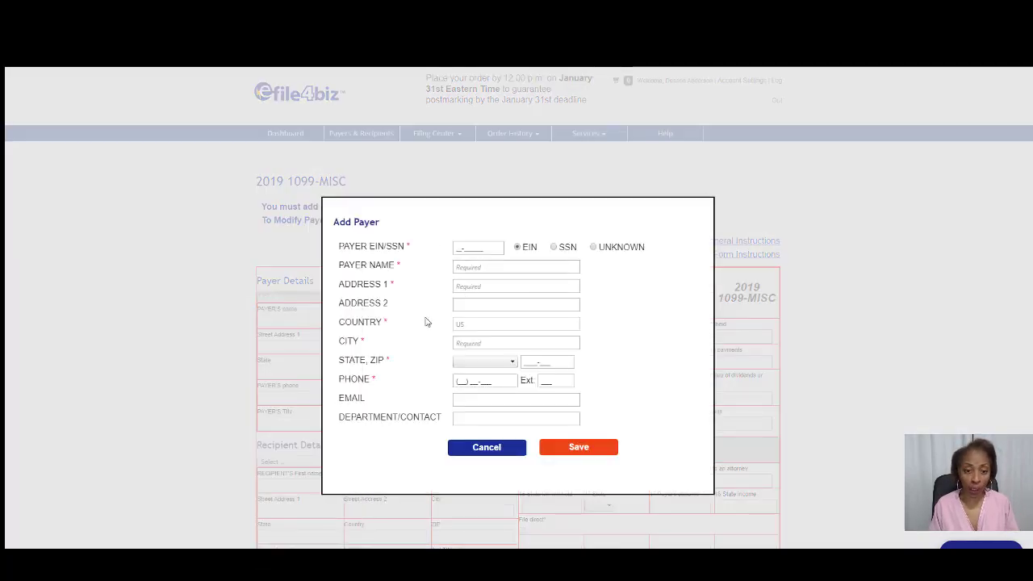
pyautogui.click(468, 248)
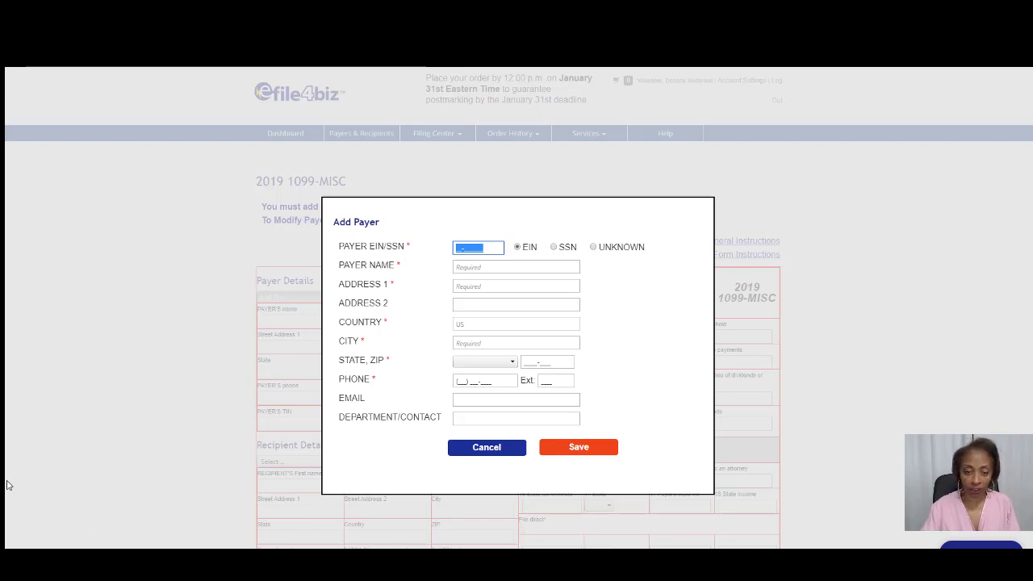
pyautogui.write('45')
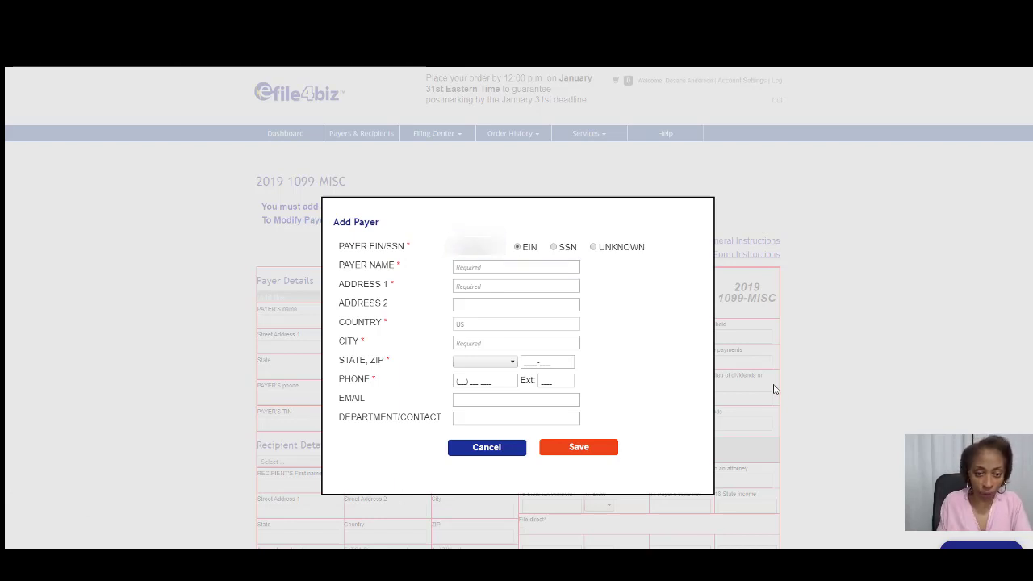
pyautogui.click(477, 265)
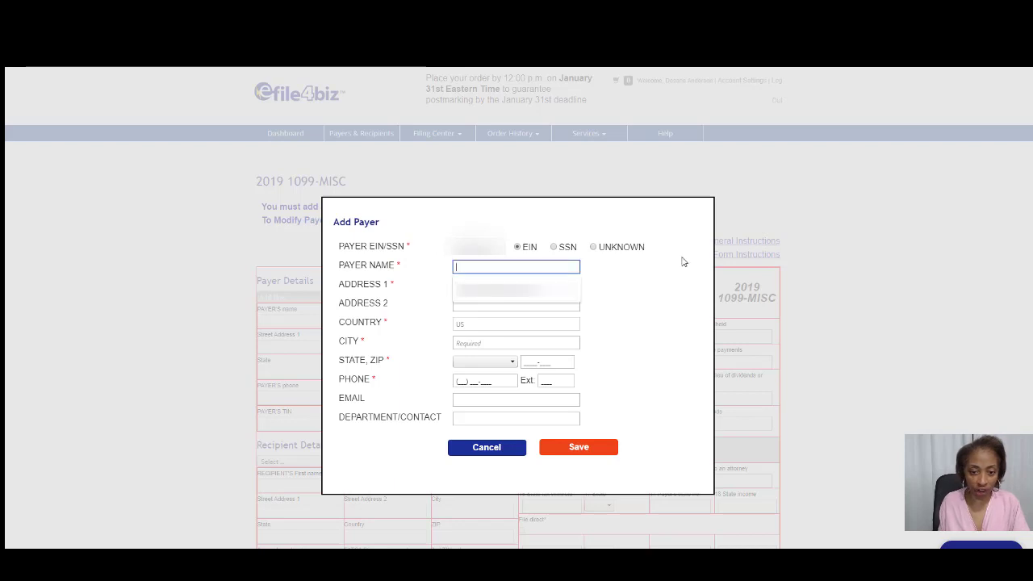
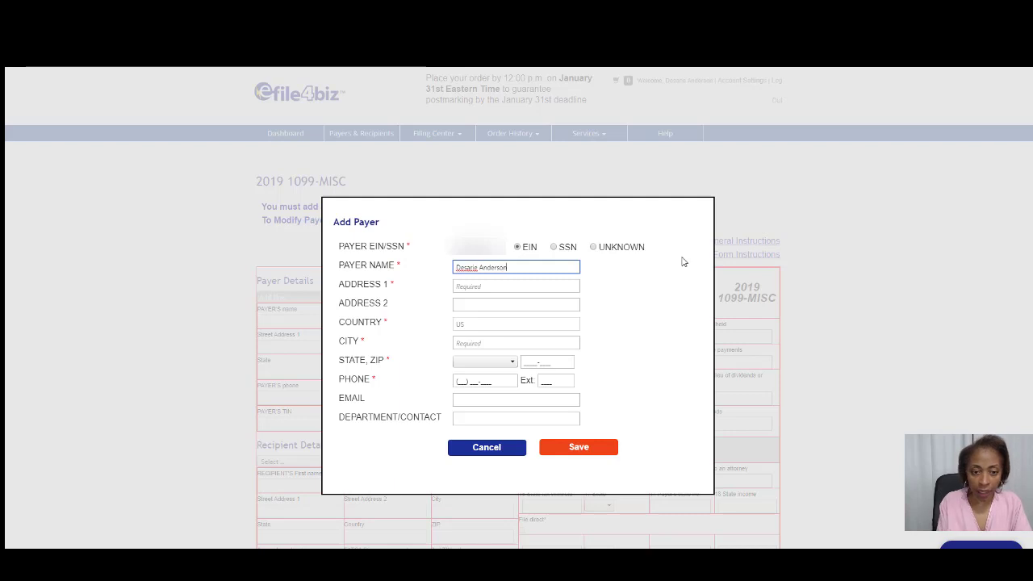
# Fill in the payer's autofilled street address, GA state, phone number and email, then save.
pyautogui.click(519, 286)
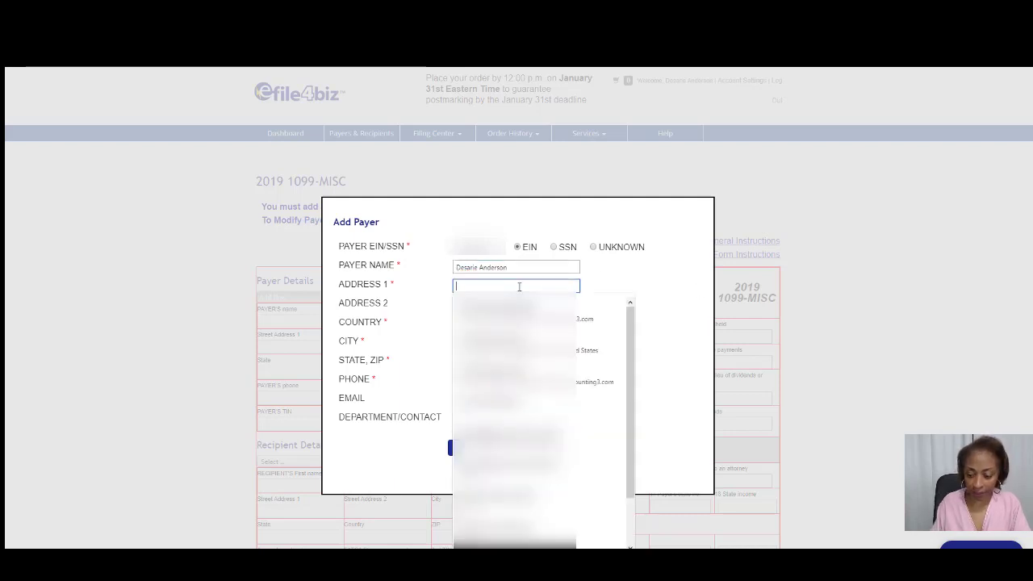
pyautogui.write('22')
pyautogui.press('Down')
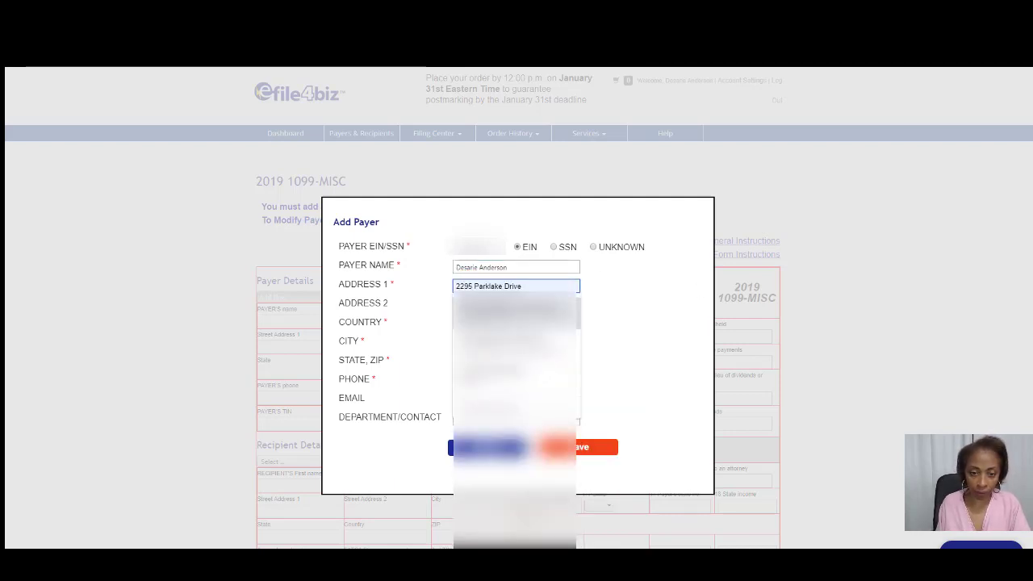
pyautogui.press('Return')
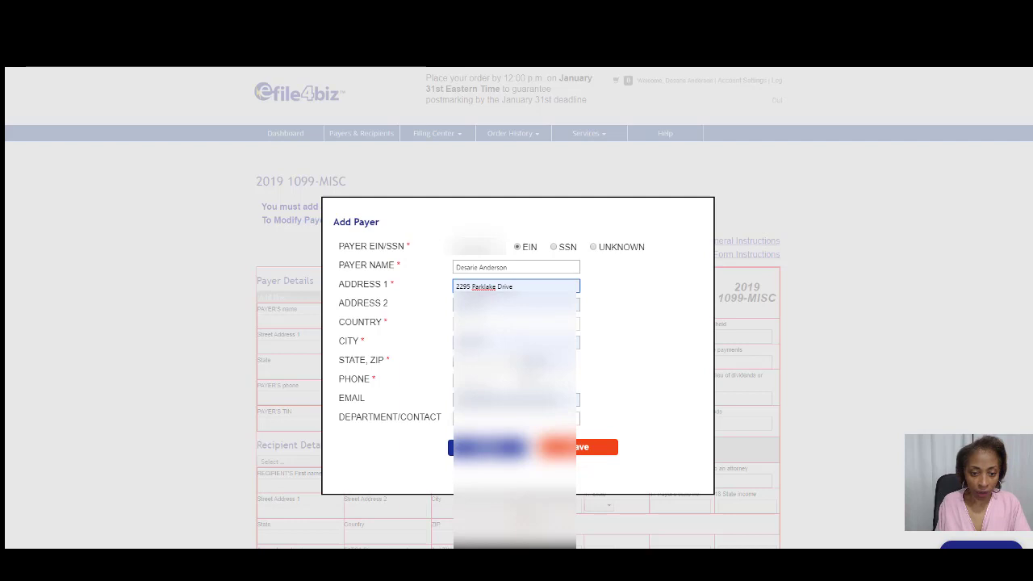
pyautogui.click(511, 363)
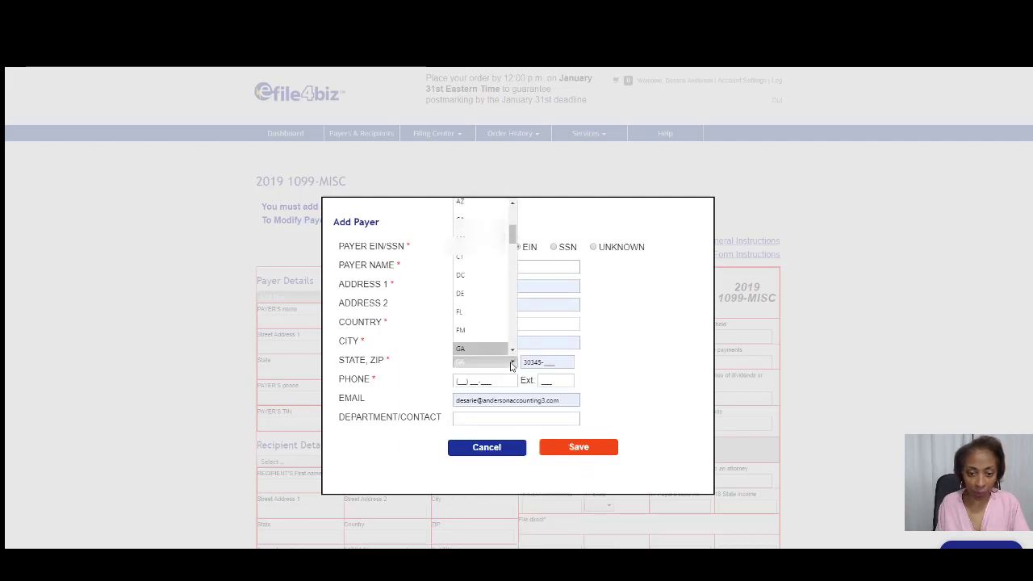
pyautogui.press('Tab')
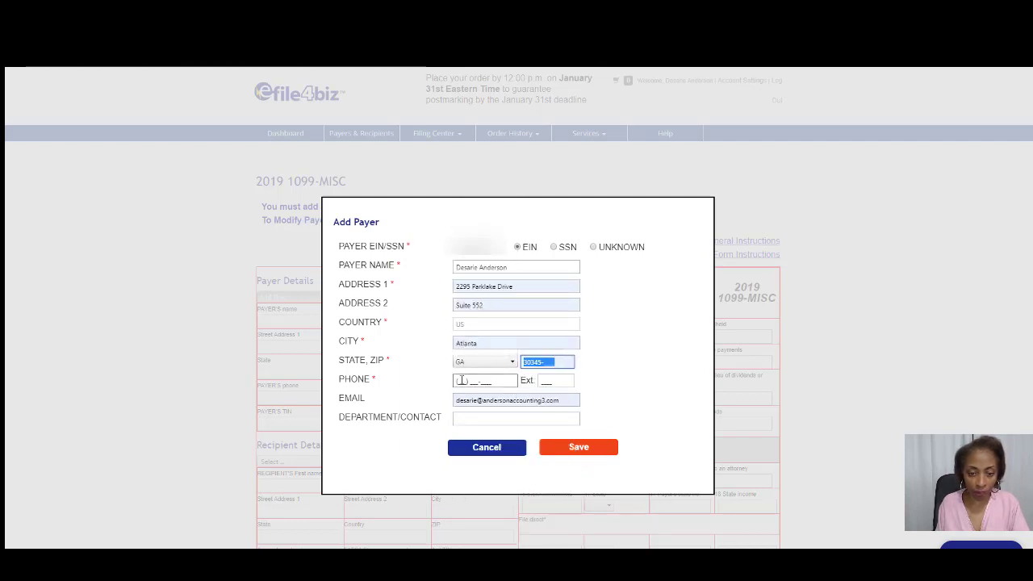
pyautogui.click(461, 380)
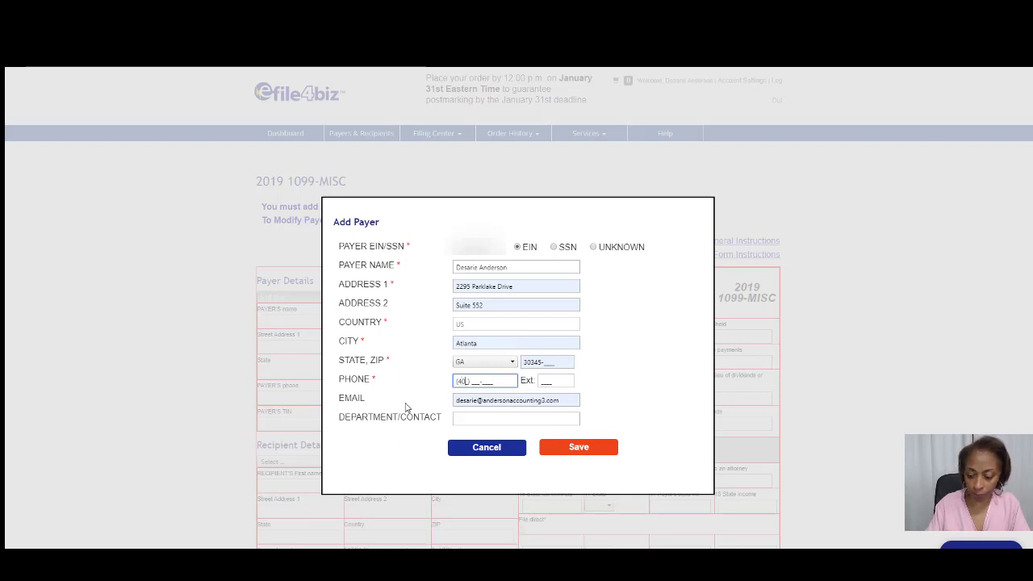
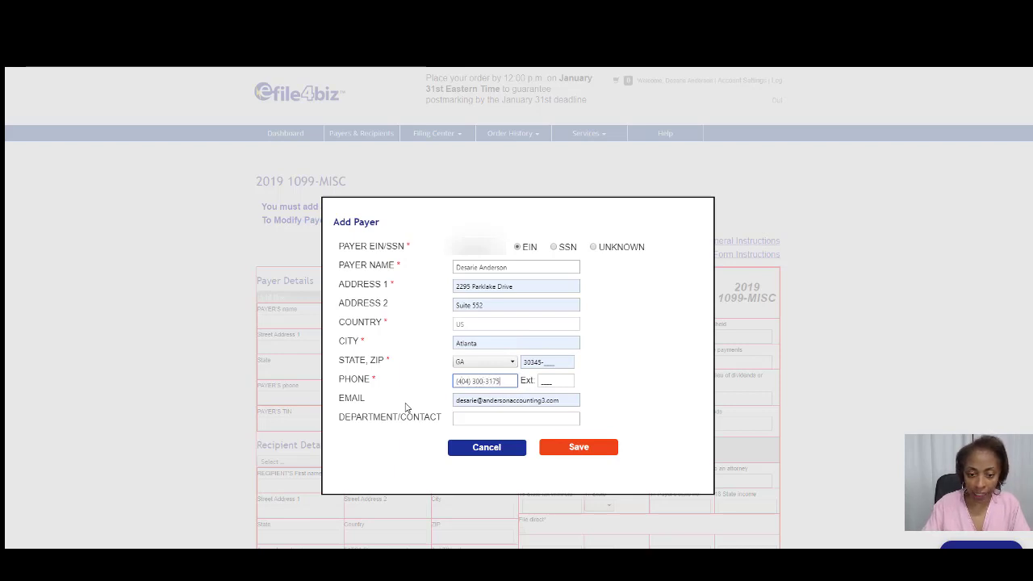
pyautogui.press('Tab')
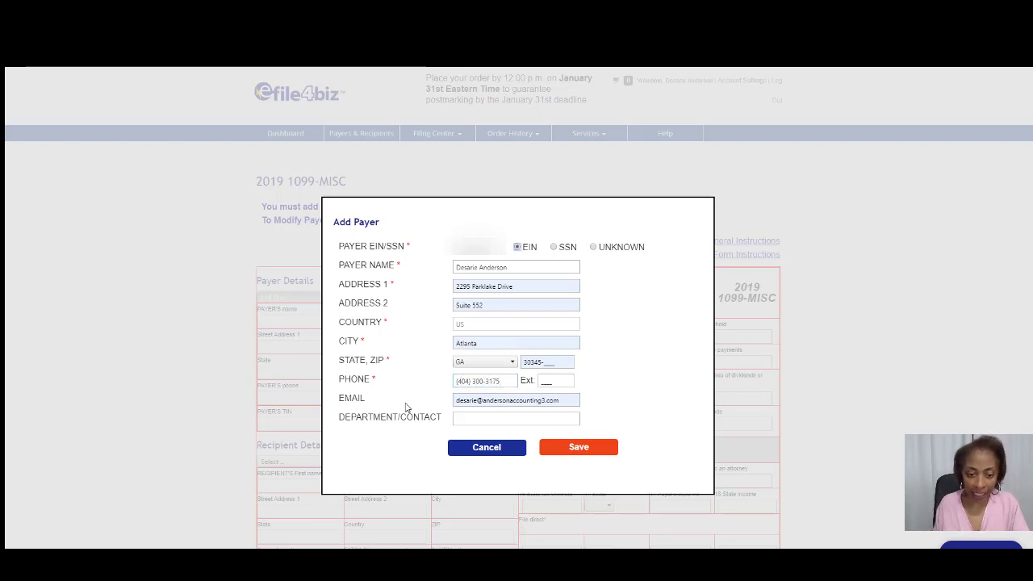
pyautogui.click(487, 400)
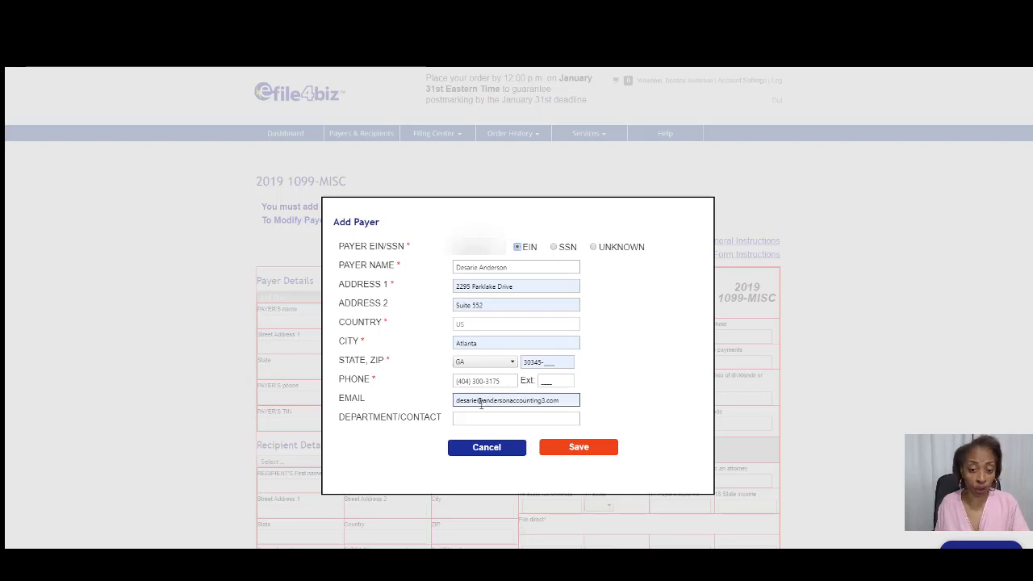
pyautogui.click(410, 408)
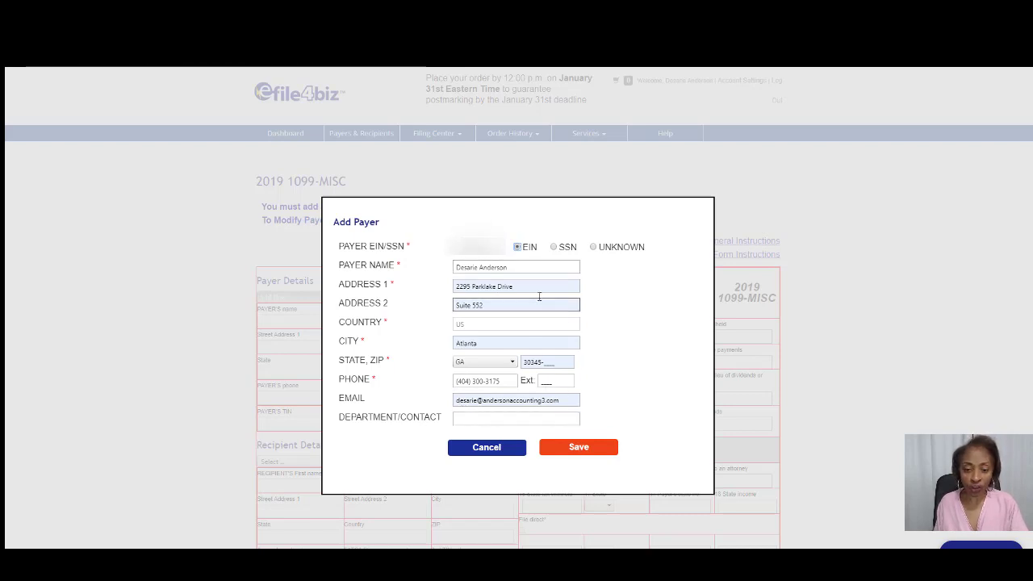
pyautogui.click(578, 448)
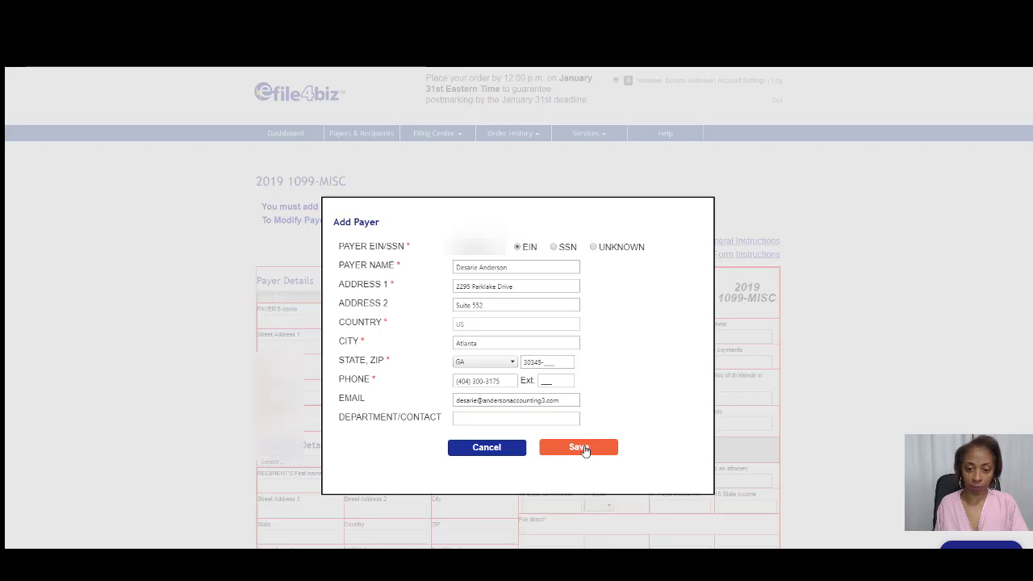
# Scroll down to Recipient Details and open the Recipient dropdown.
pyautogui.scroll(-2, 446, 376)
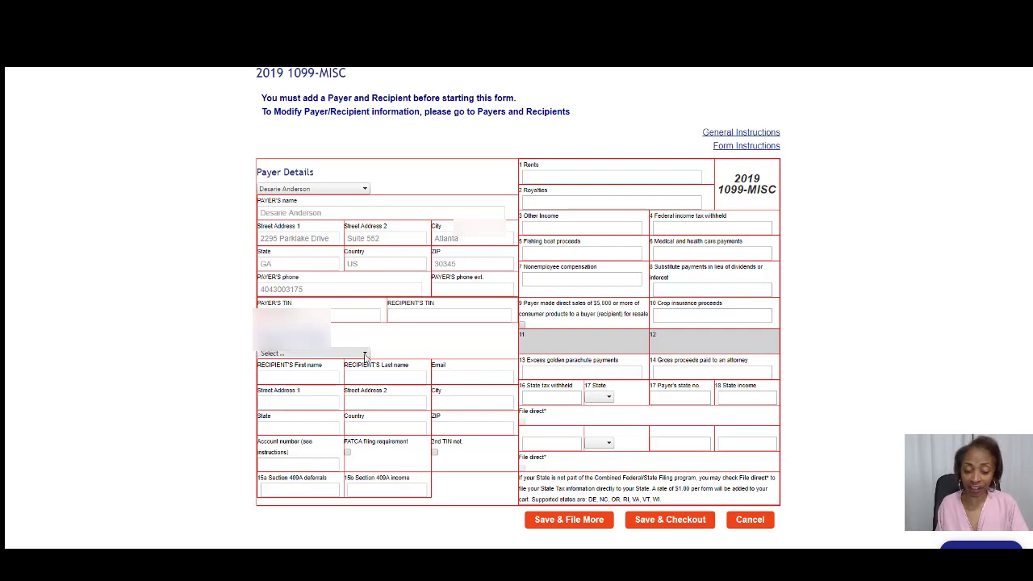
pyautogui.click(365, 356)
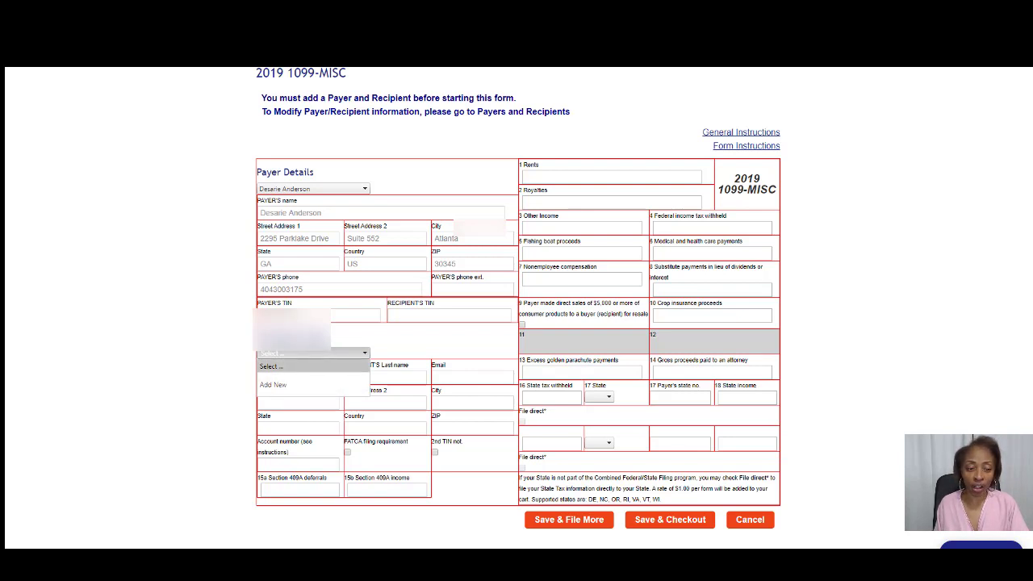
# Add a new recipient and enter the recipient's SSN and company name.
pyautogui.click(272, 385)
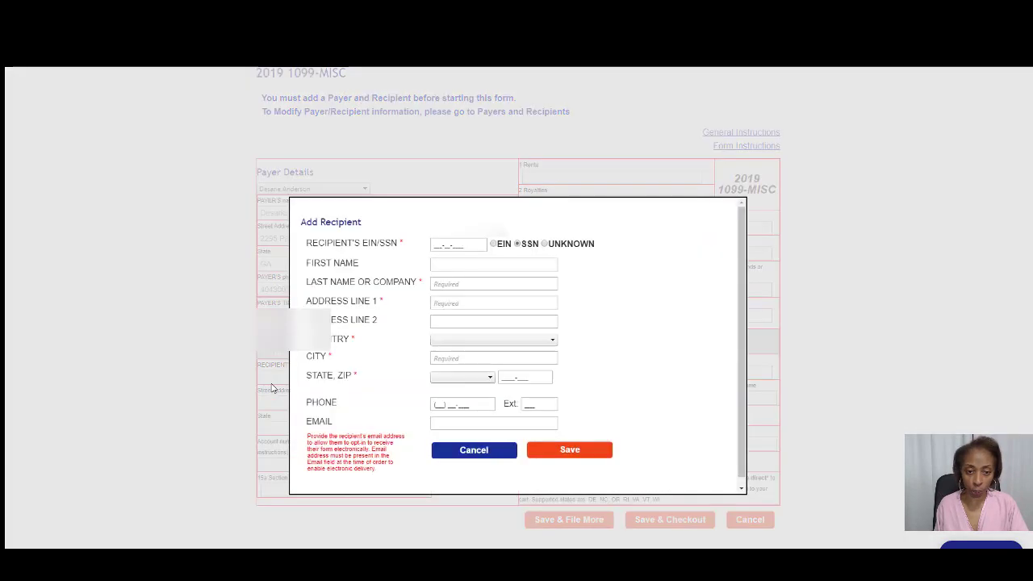
pyautogui.click(431, 244)
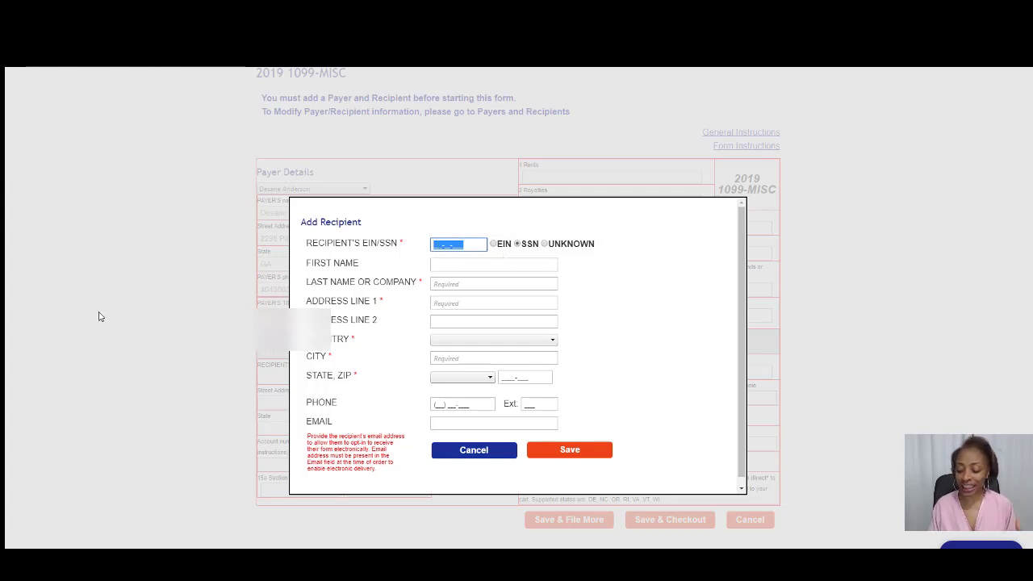
pyautogui.write('00')
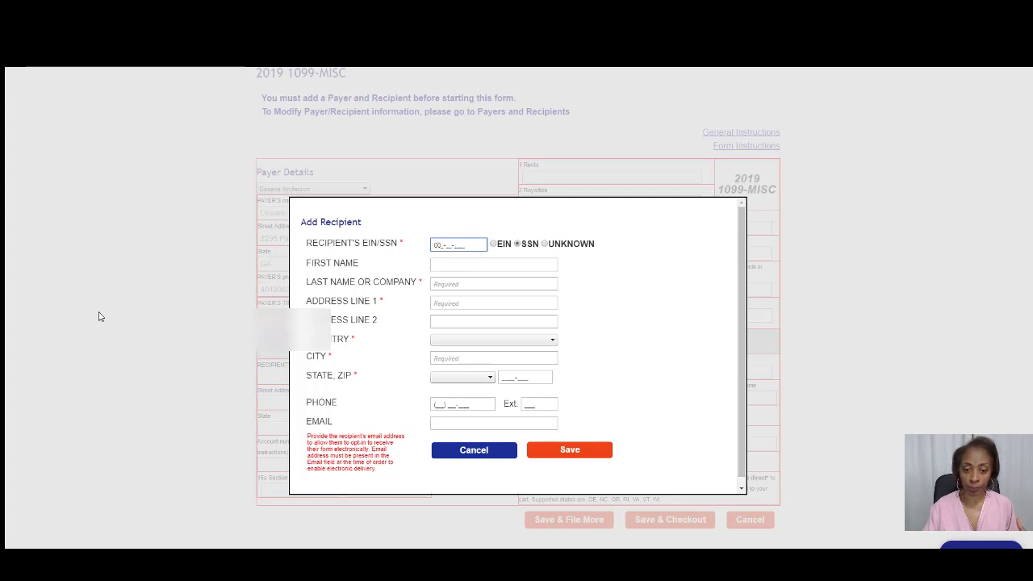
pyautogui.write('0-00-000')
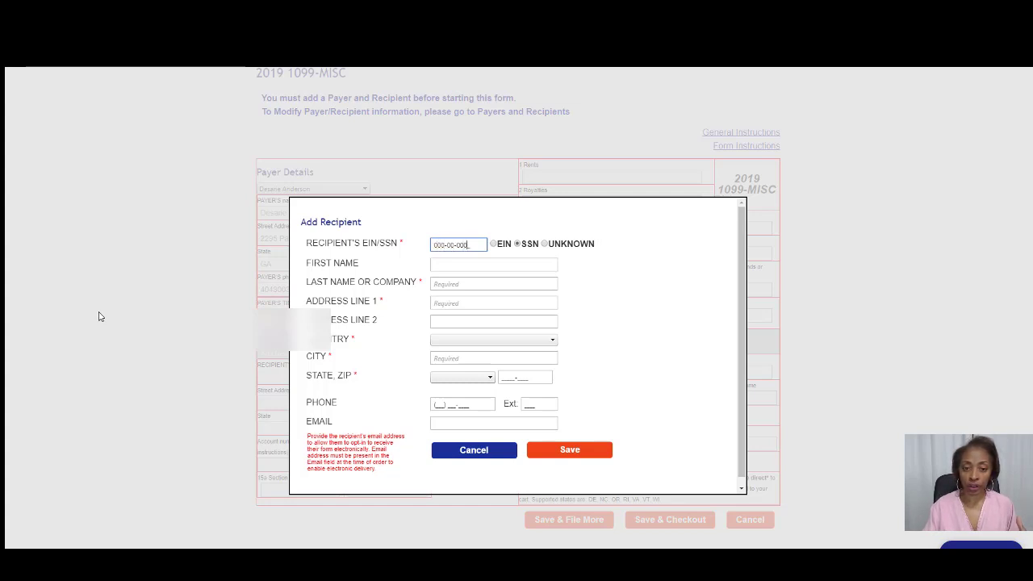
pyautogui.click(433, 284)
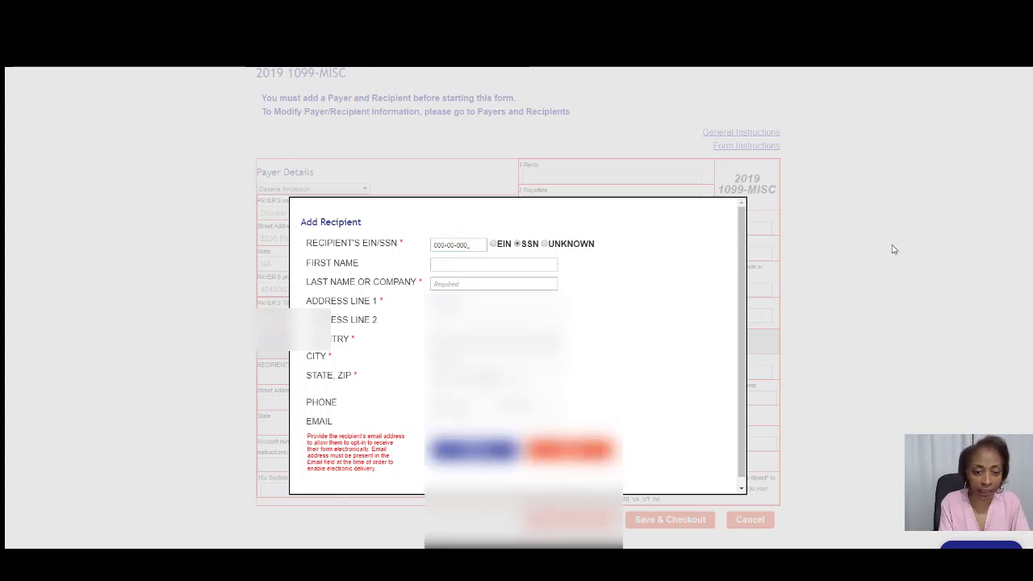
pyautogui.click(441, 286)
pyautogui.click(441, 286)
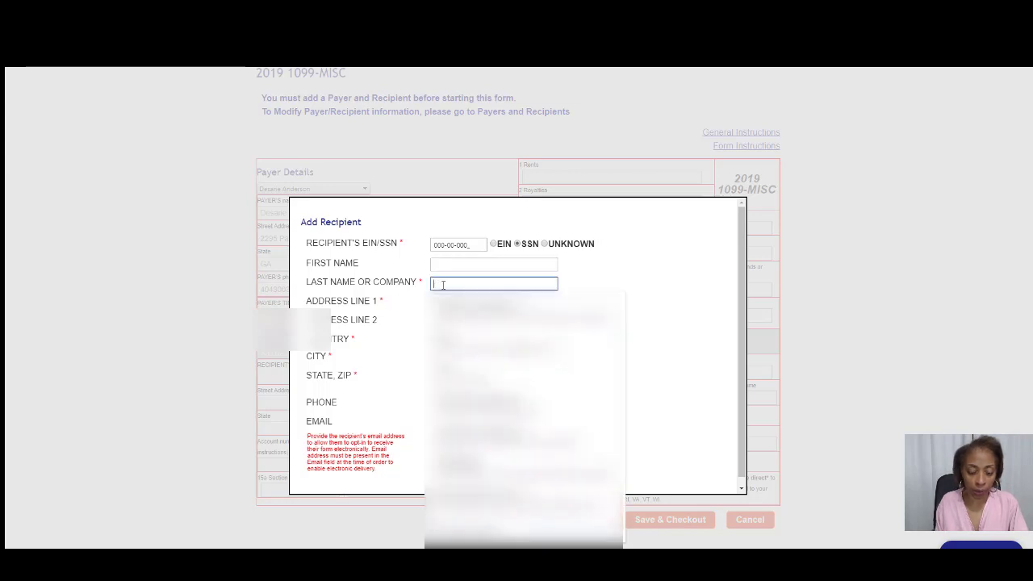
pyautogui.write('Desarie')
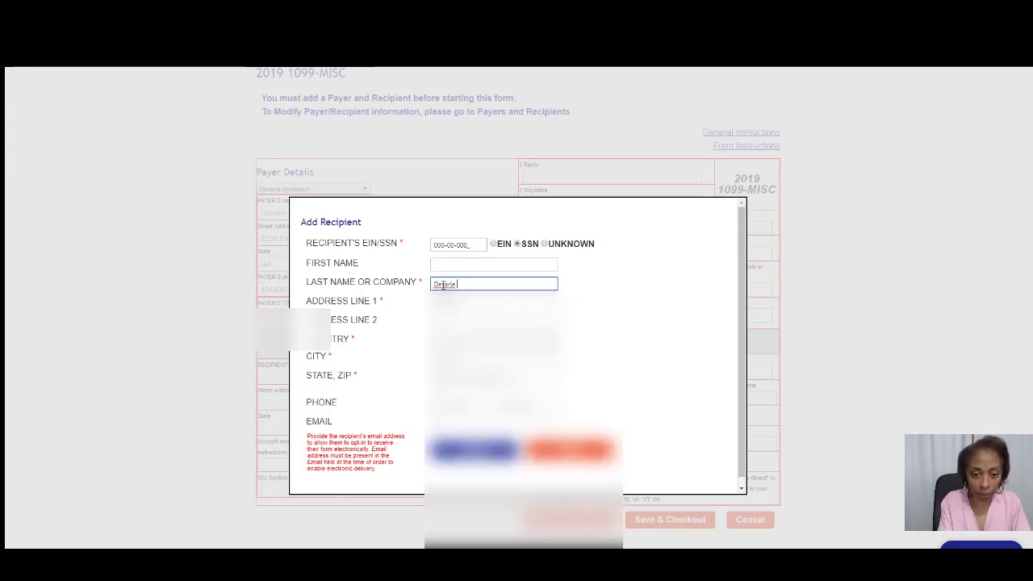
pyautogui.write(' Hair Studios')
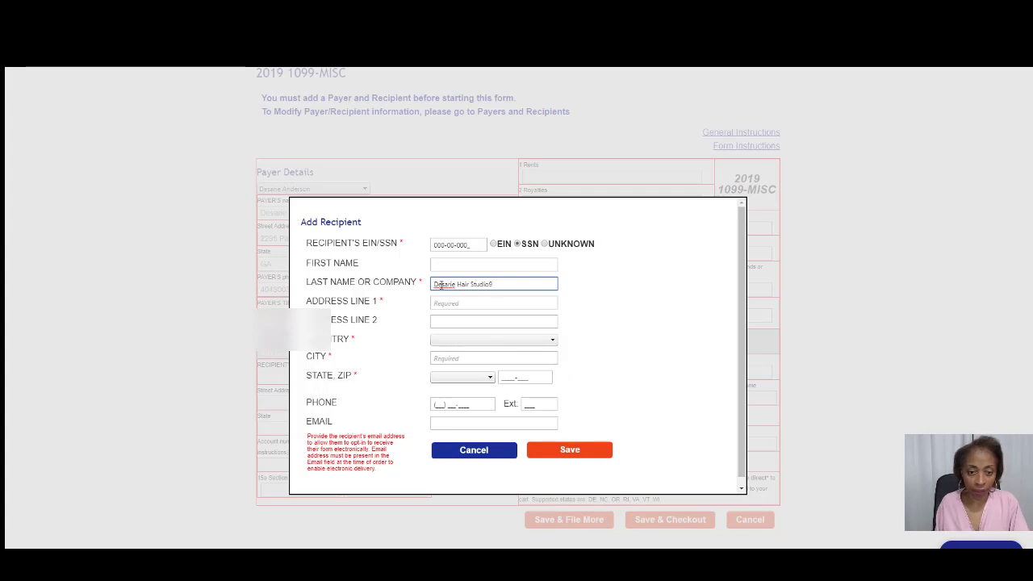
# Fill the recipient's street address, United States, GA state and ZIP code, then save.
pyautogui.click(439, 303)
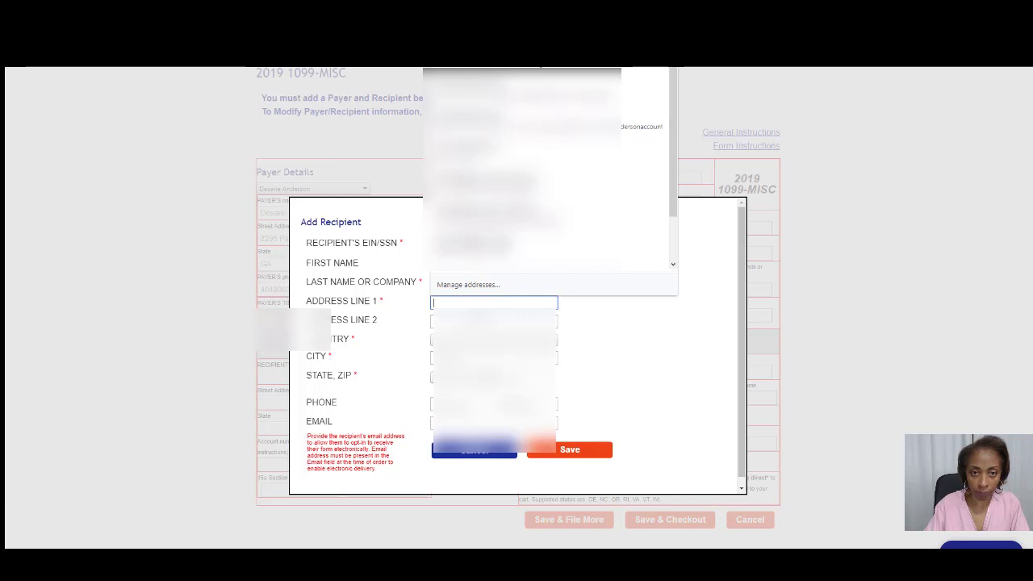
pyautogui.write('29')
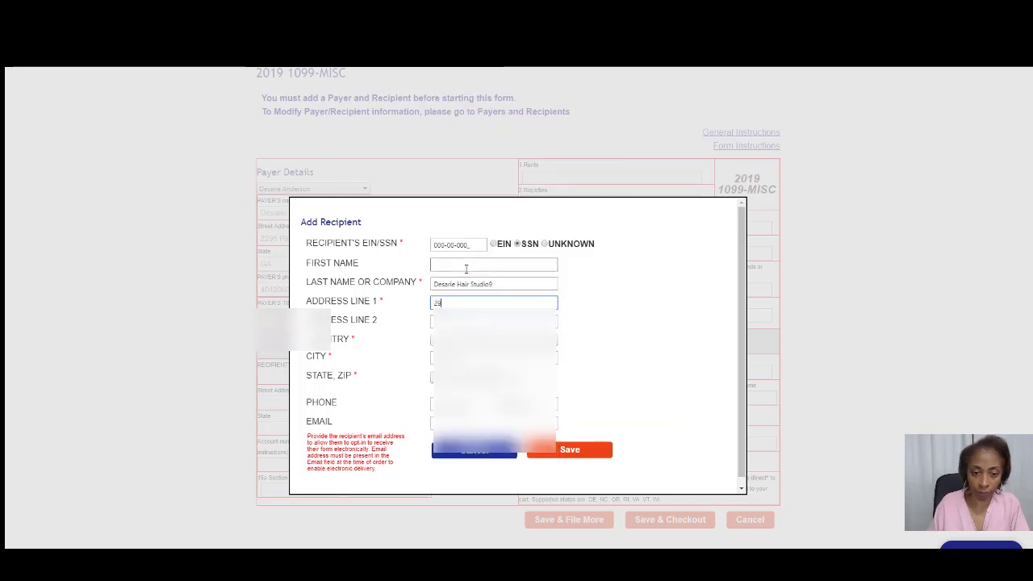
pyautogui.press('BackSpace')
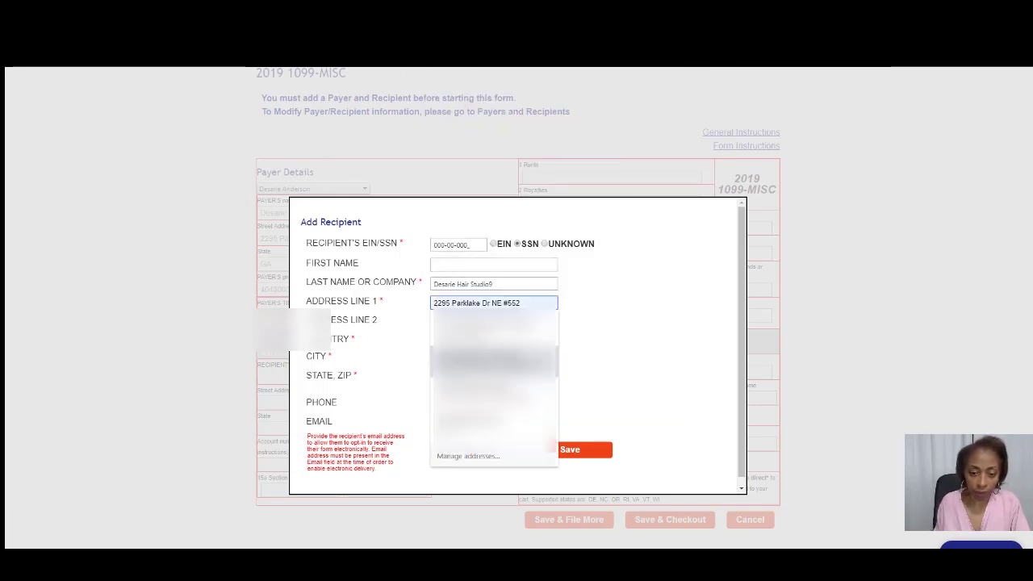
pyautogui.click(493, 361)
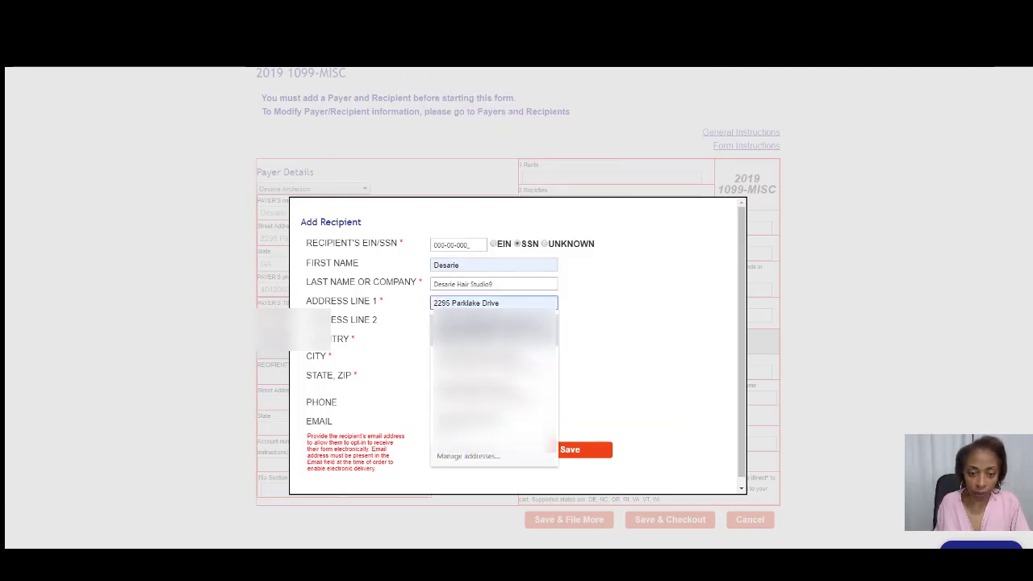
pyautogui.click(489, 284)
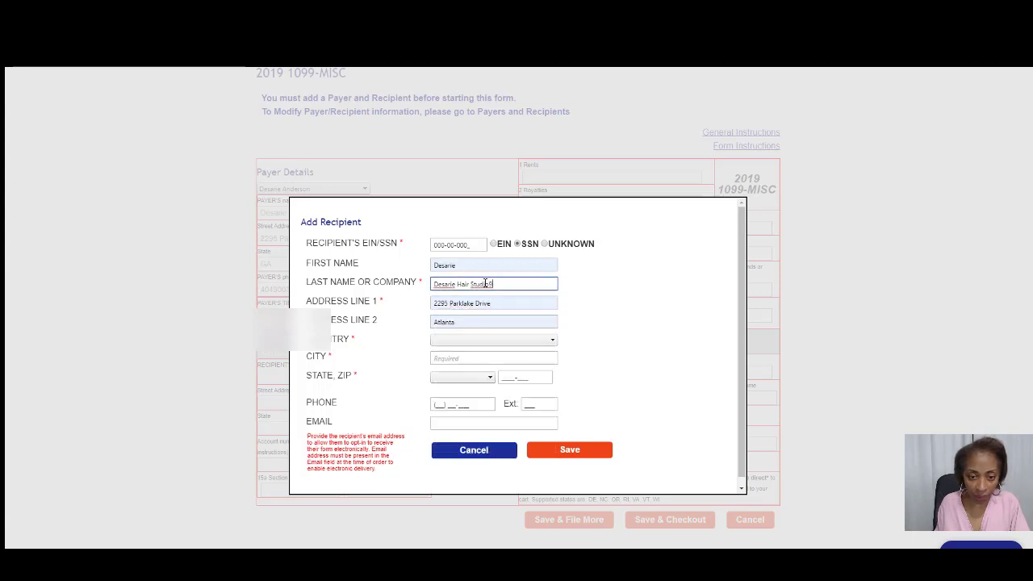
pyautogui.click(442, 342)
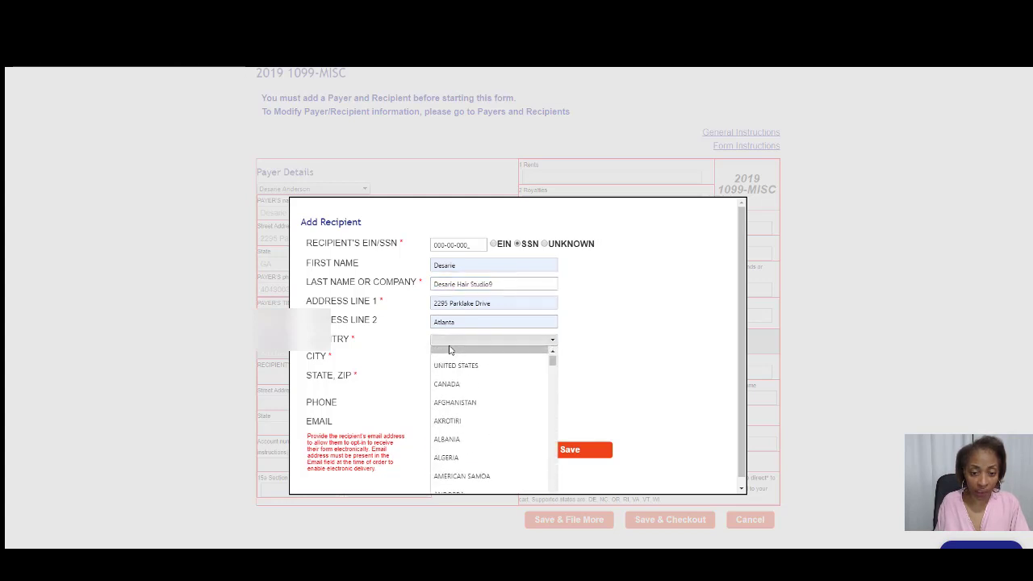
pyautogui.click(456, 378)
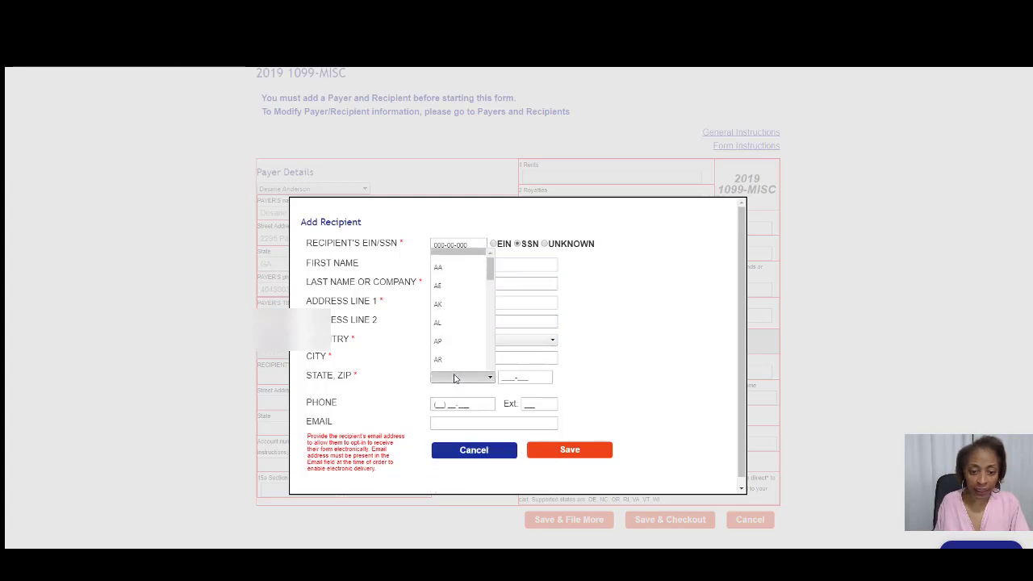
pyautogui.scroll(-3, 457, 312)
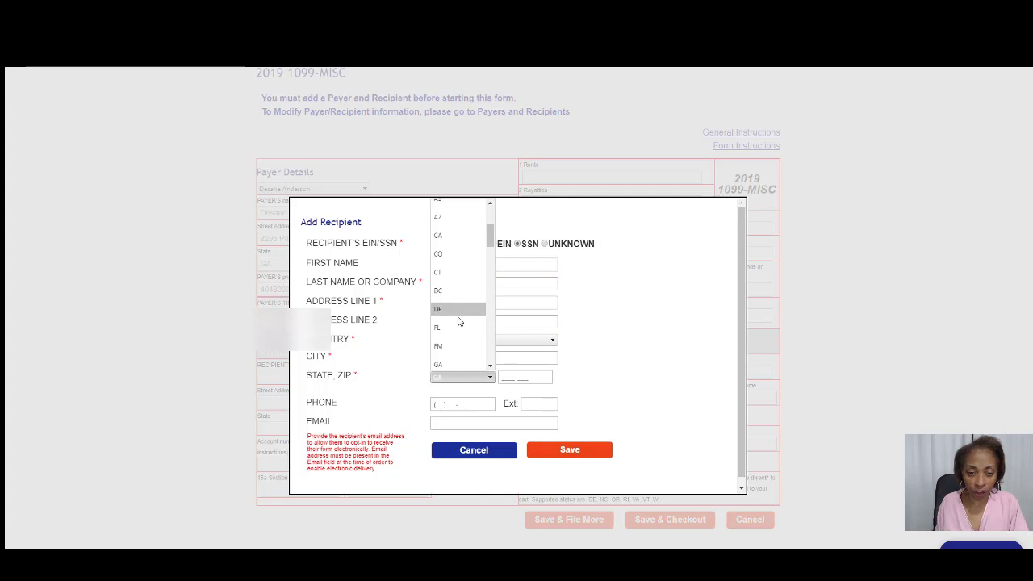
pyautogui.click(457, 319)
pyautogui.press('Tab')
pyautogui.write('3')
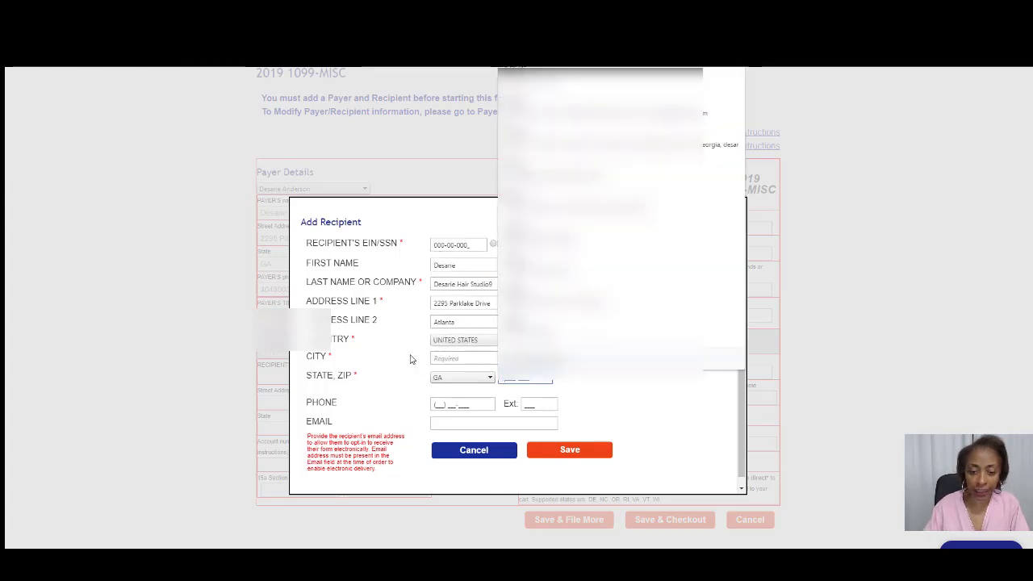
pyautogui.press('Tab')
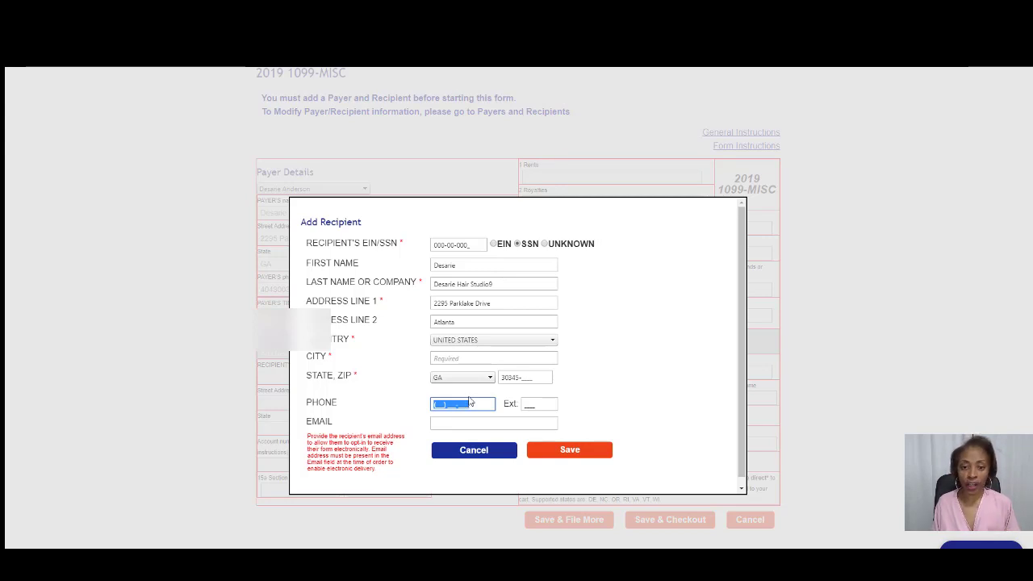
pyautogui.click(571, 450)
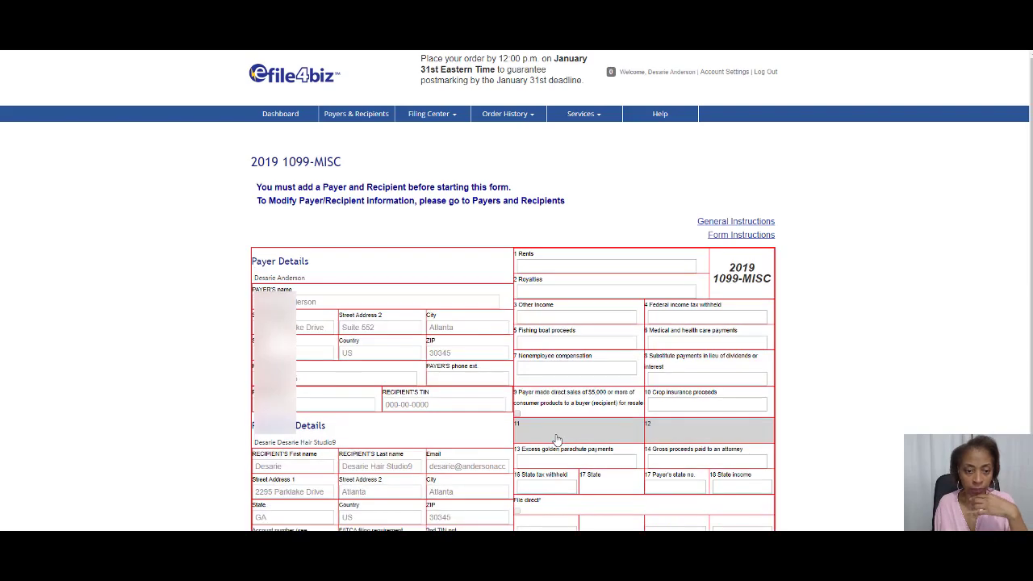
# Enter 10000 in Box 7 Nonemployee compensation so it shows $10,000.00.
pyautogui.scroll(-1, 468, 276)
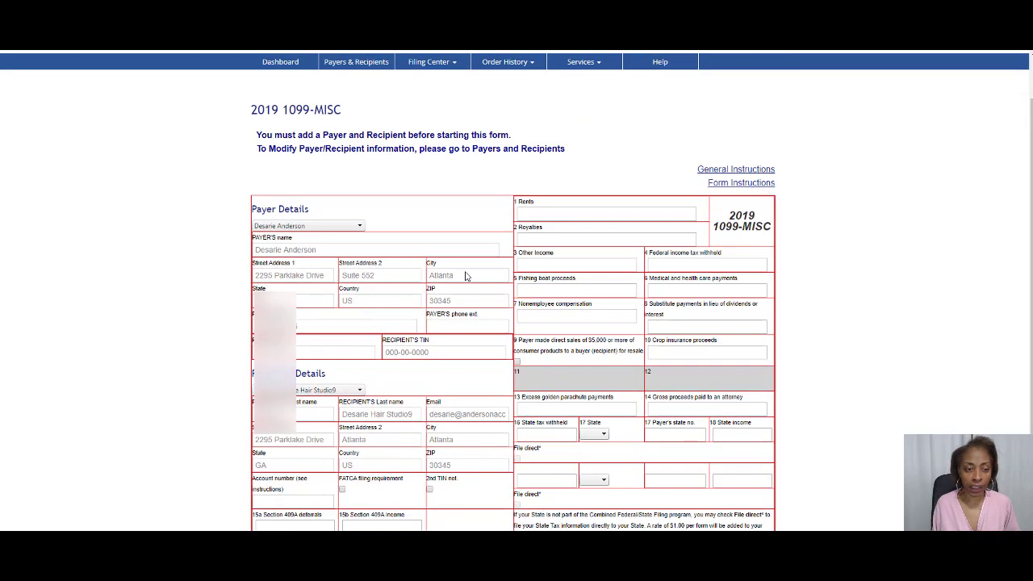
pyautogui.scroll(-1, 466, 276)
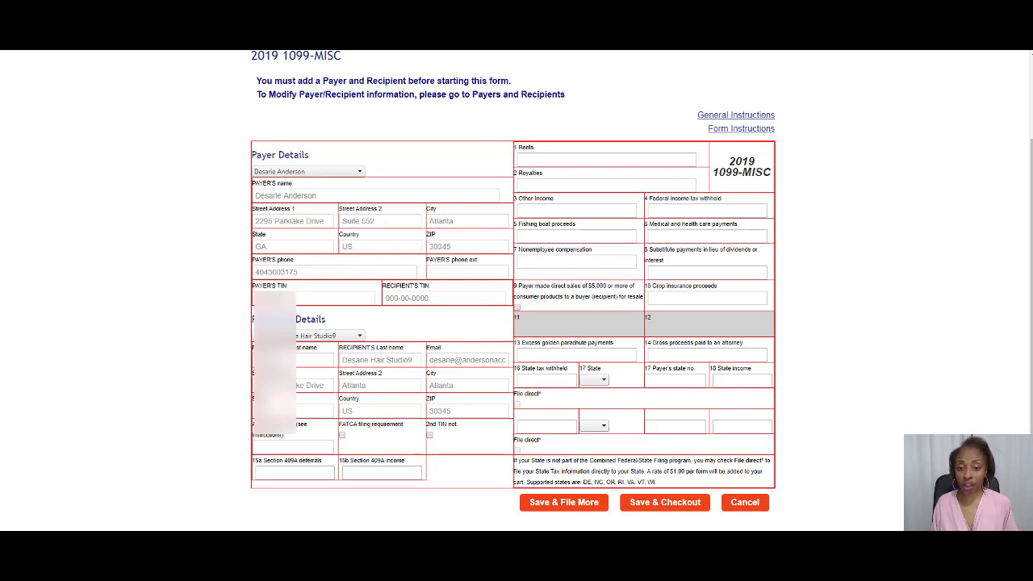
pyautogui.click(539, 265)
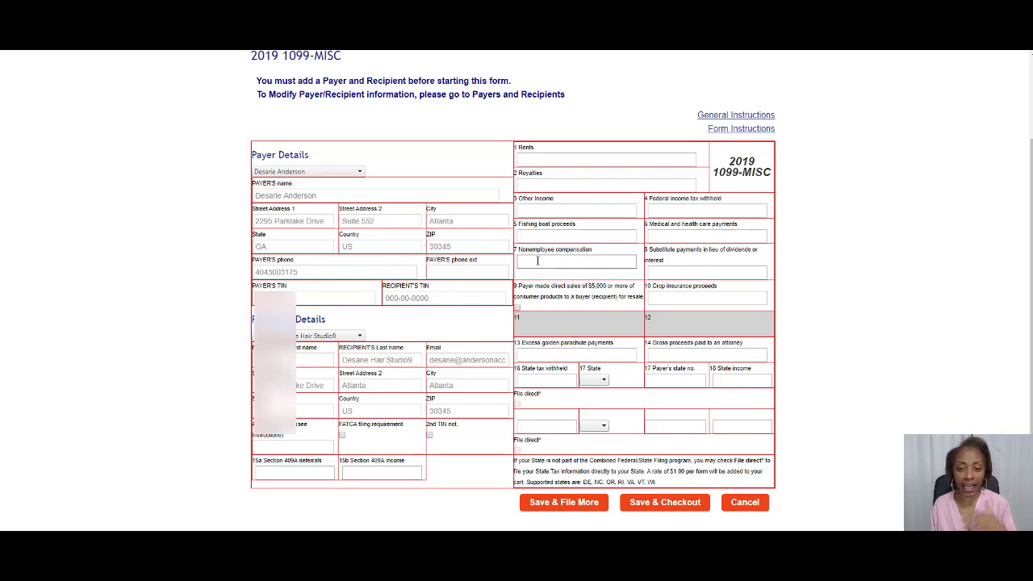
pyautogui.click(538, 261)
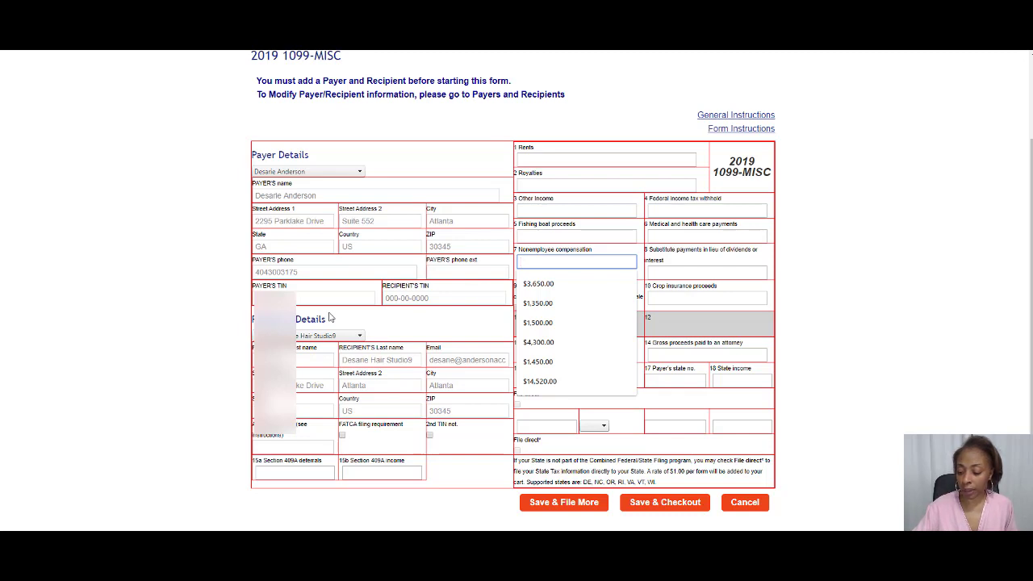
pyautogui.write('10000')
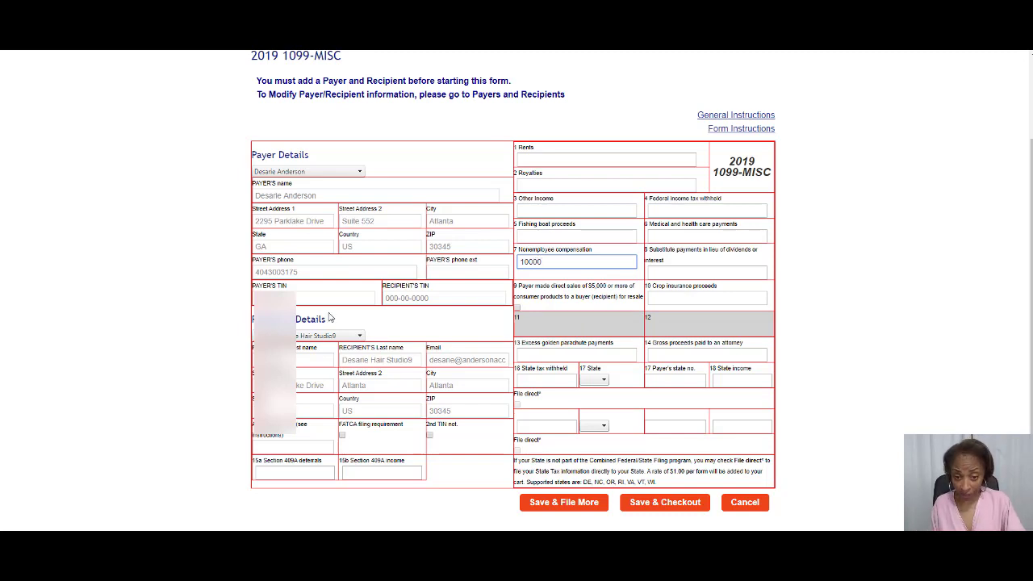
pyautogui.press('Tab')
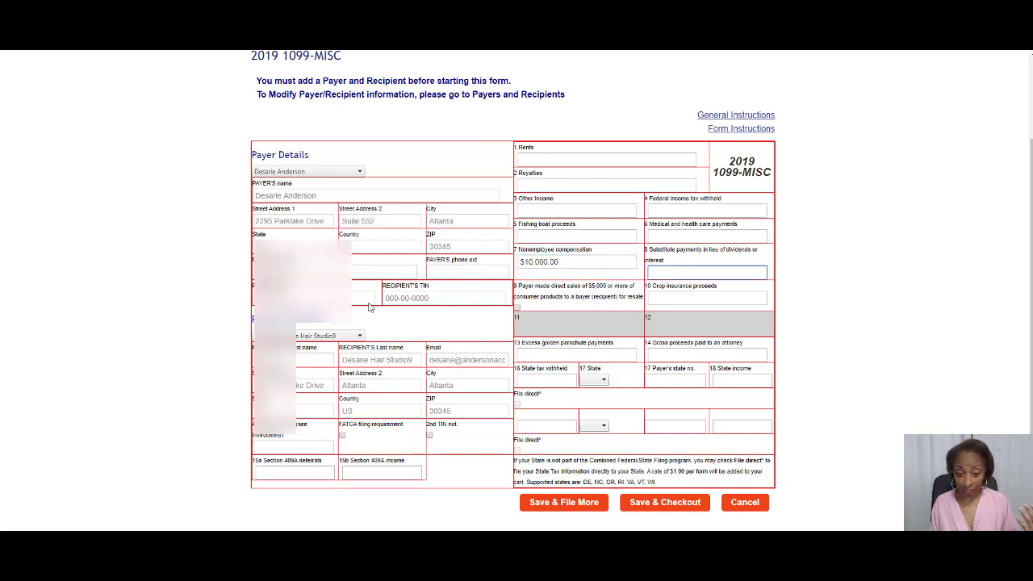
pyautogui.scroll(-1, 381, 300)
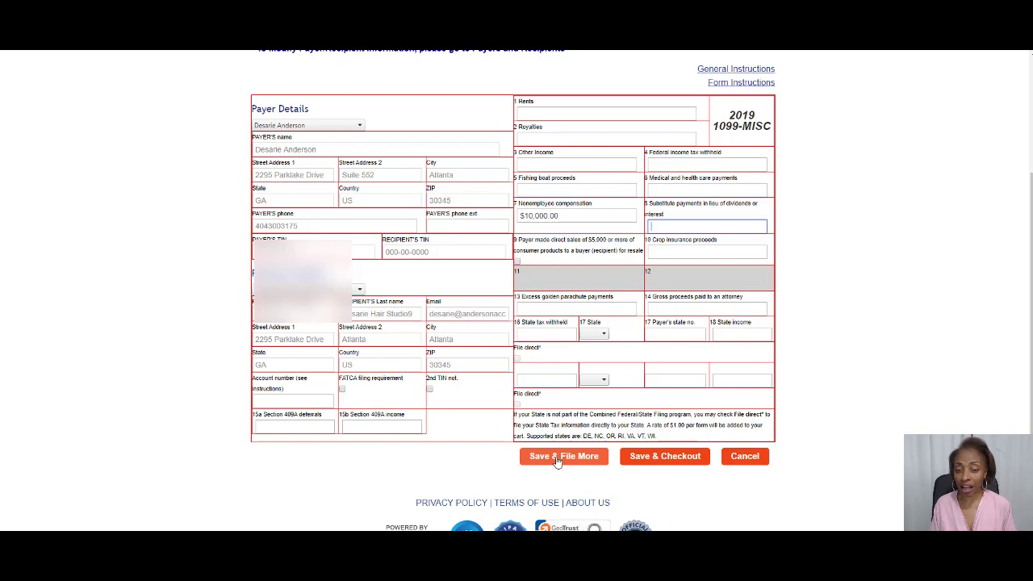
# Save & Checkout the form, select it, and set its filing option to E-File only.
pyautogui.click(661, 461)
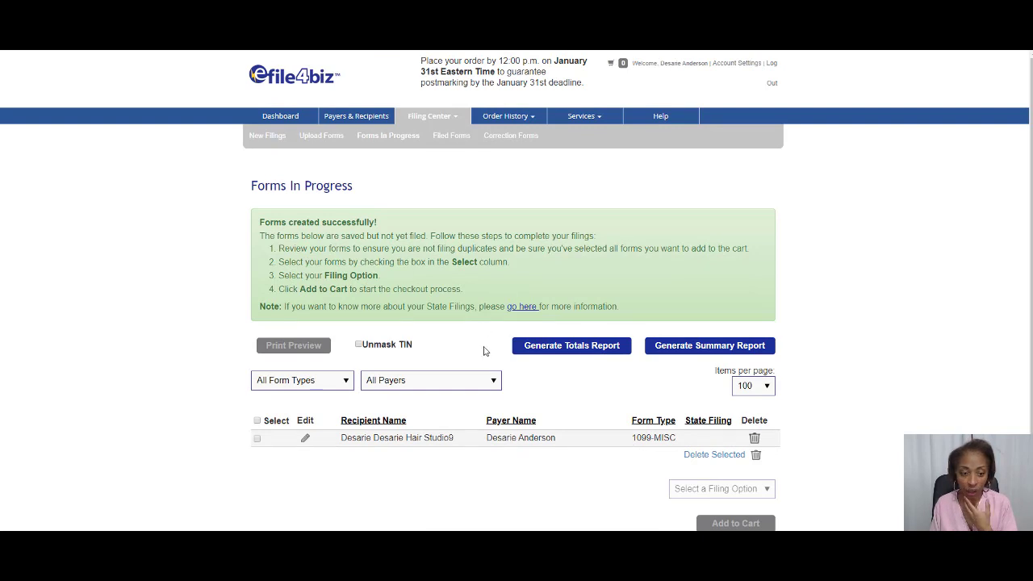
pyautogui.scroll(-1, 488, 355)
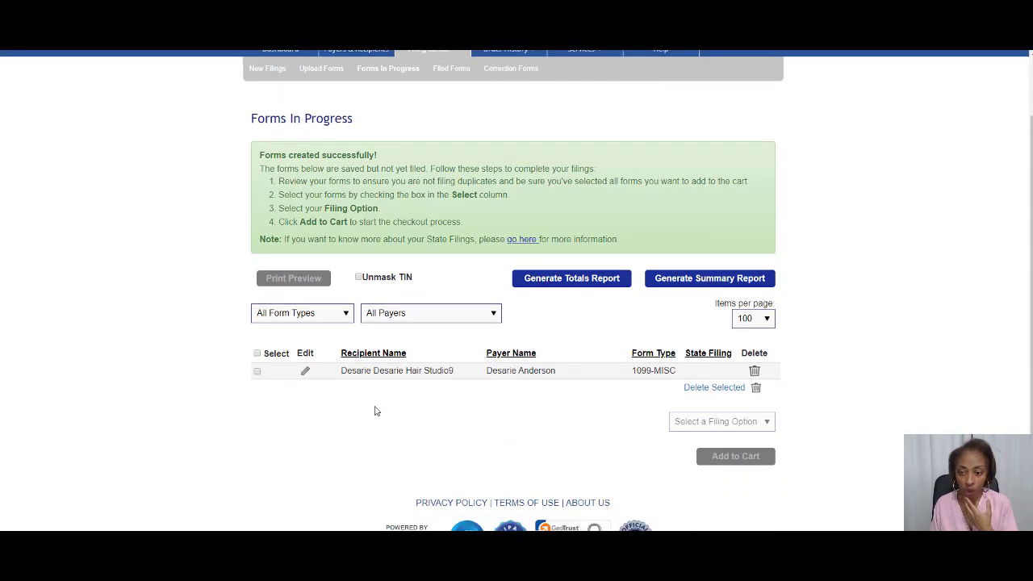
pyautogui.click(257, 372)
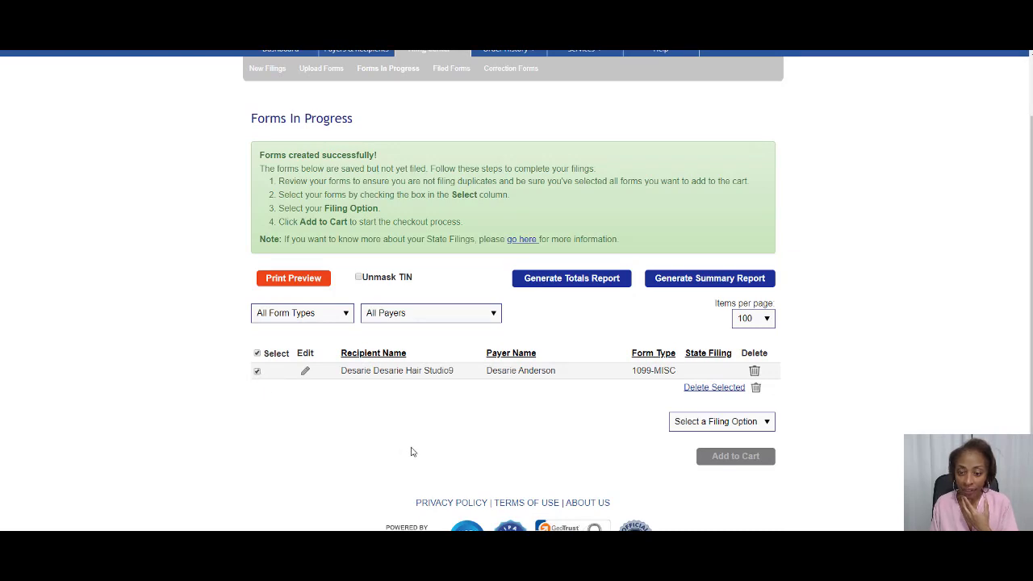
pyautogui.click(768, 424)
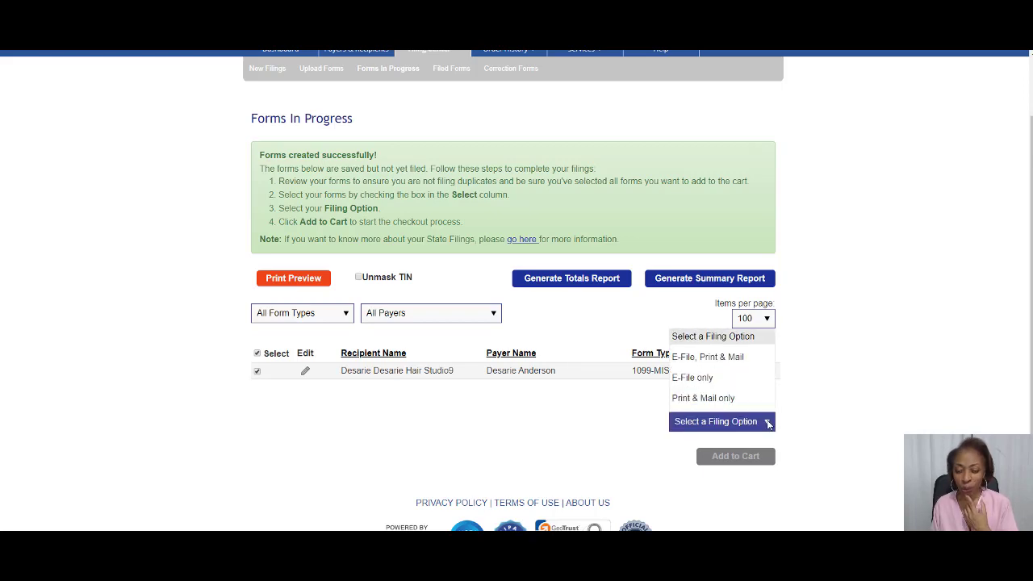
pyautogui.click(693, 378)
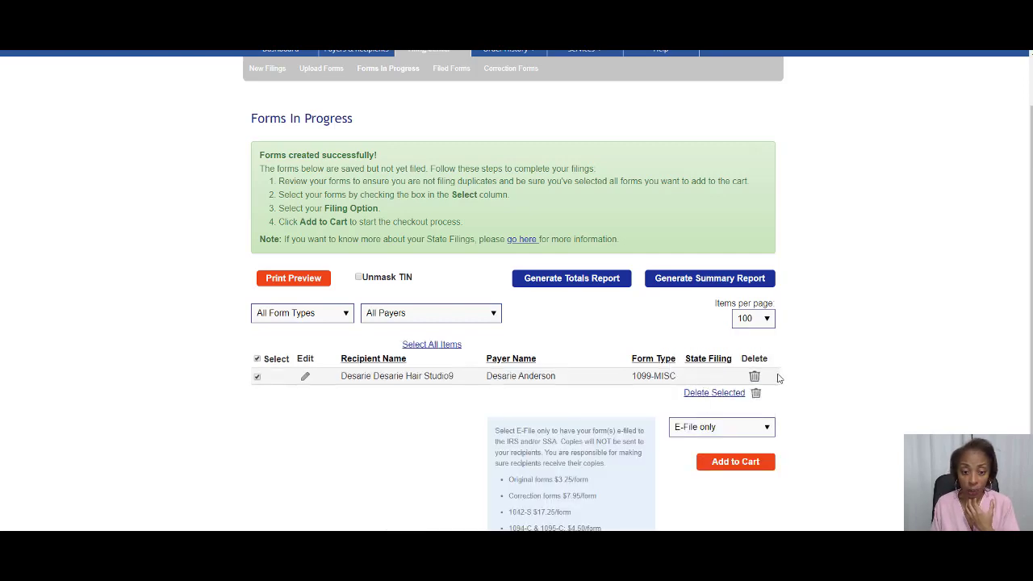
pyautogui.scroll(-3, 779, 376)
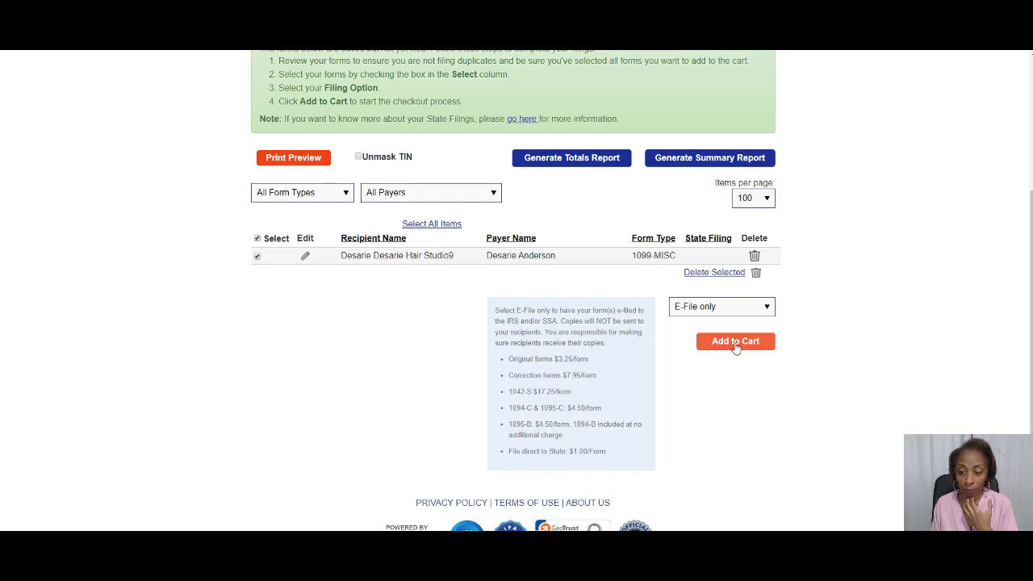
# Add the form to the cart at $3.25, then move it back to Forms In Progress.
pyautogui.click(735, 346)
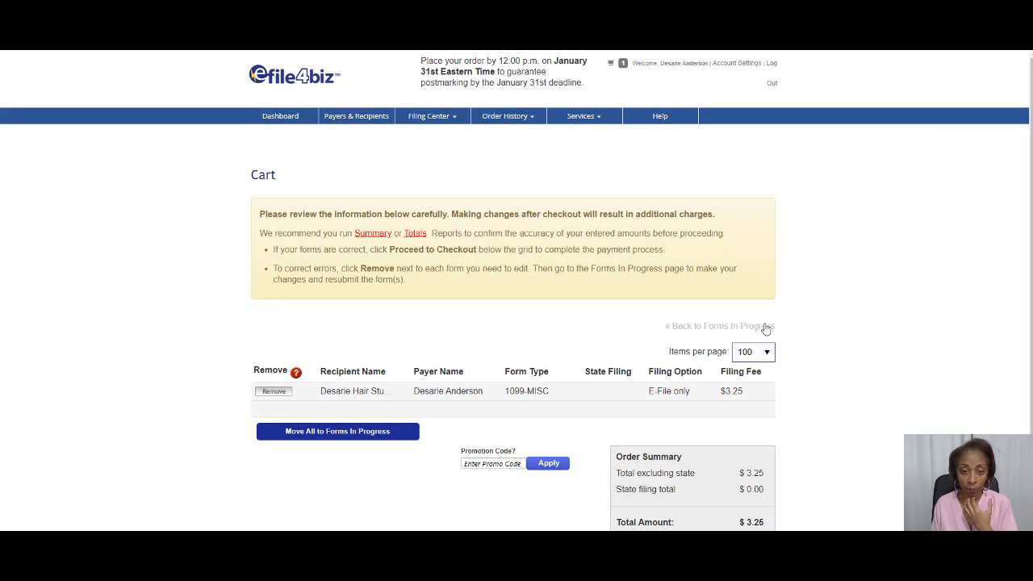
pyautogui.scroll(-2, 771, 322)
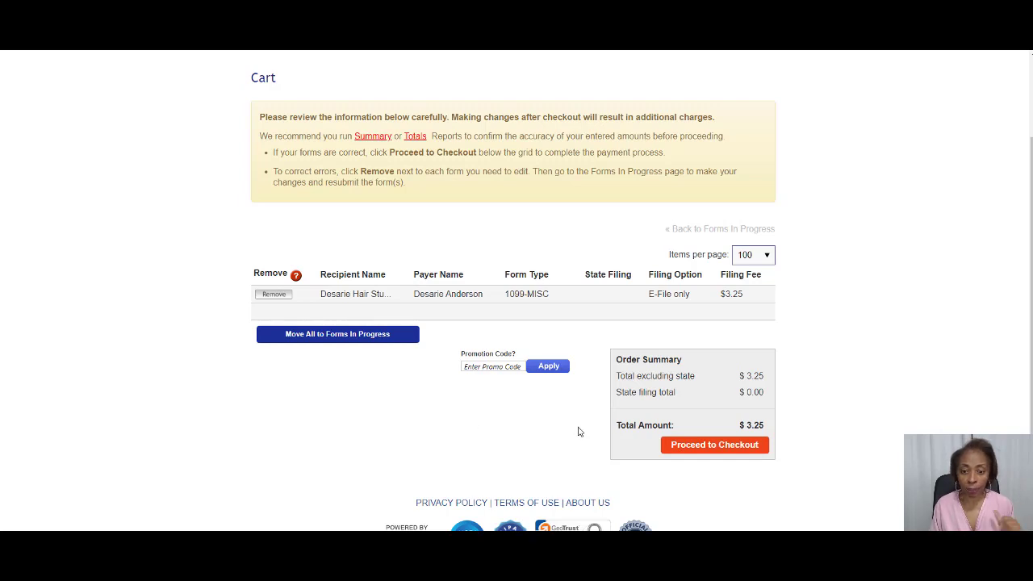
pyautogui.scroll(1, 578, 432)
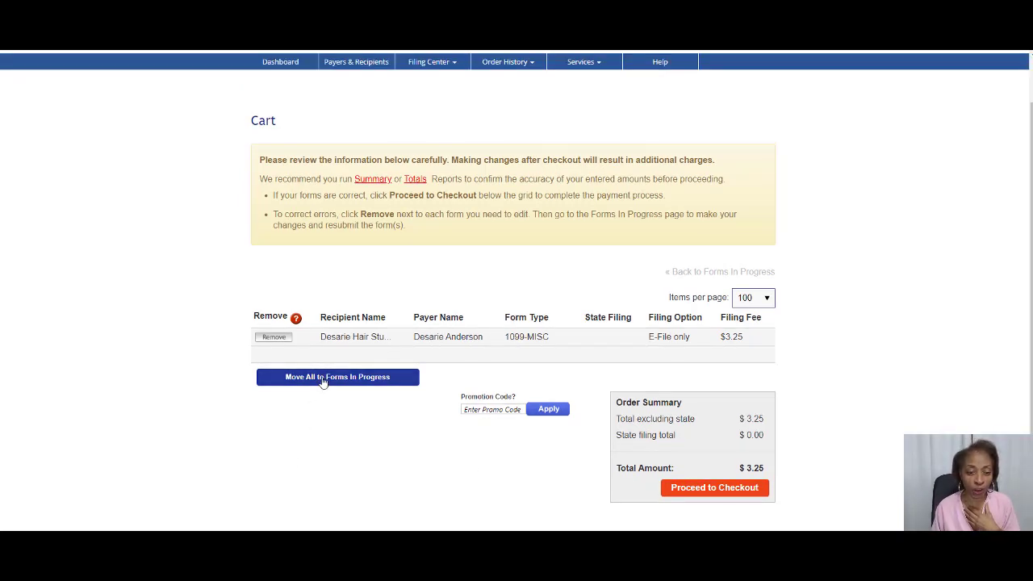
pyautogui.click(323, 382)
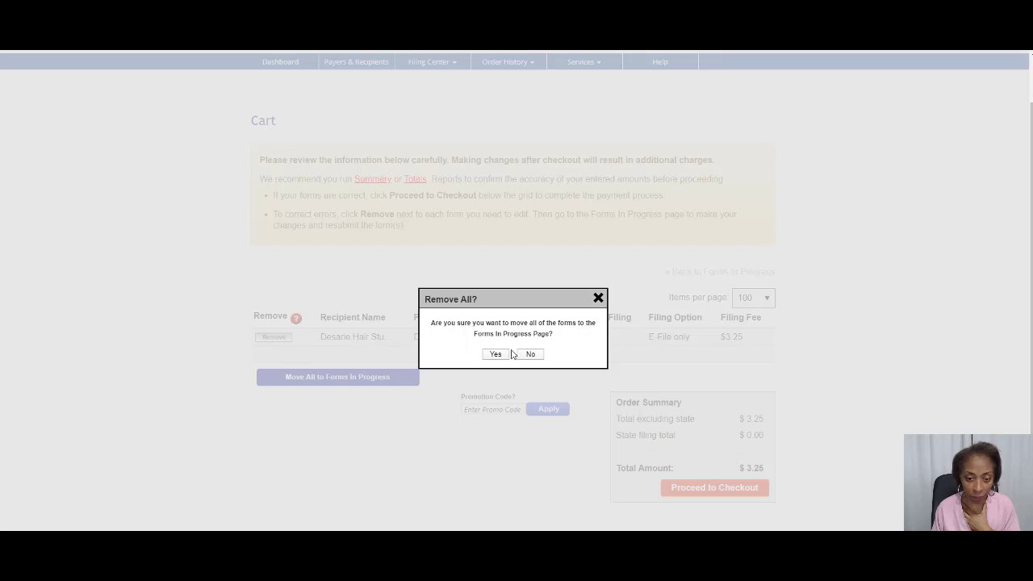
pyautogui.click(495, 355)
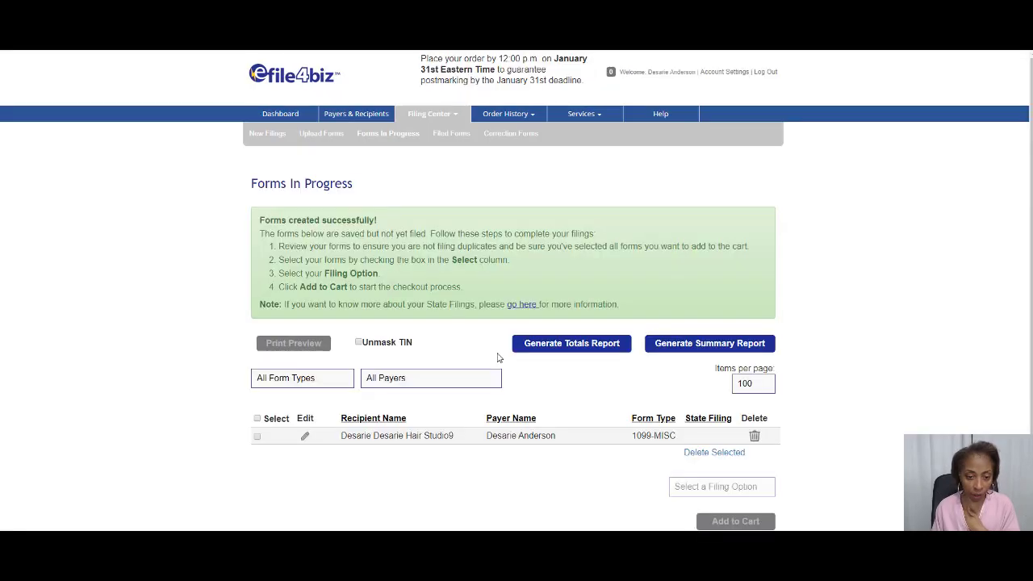
# Select the form, review its DRAFT print preview with 10000.00 in Box 7, then return to the list.
pyautogui.click(257, 440)
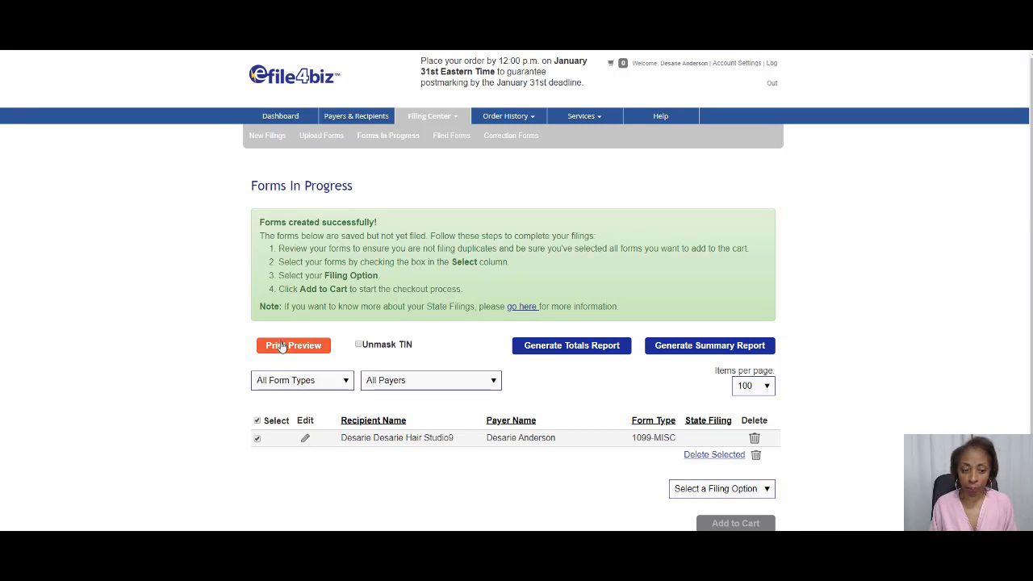
pyautogui.click(282, 347)
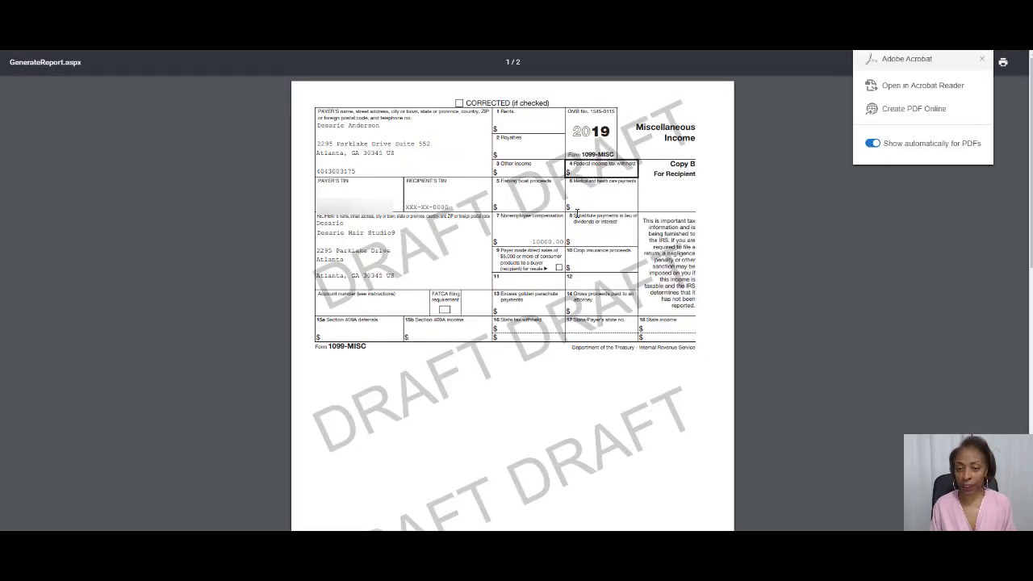
pyautogui.scroll(-3, 606, 198)
pyautogui.scroll(-2, 576, 214)
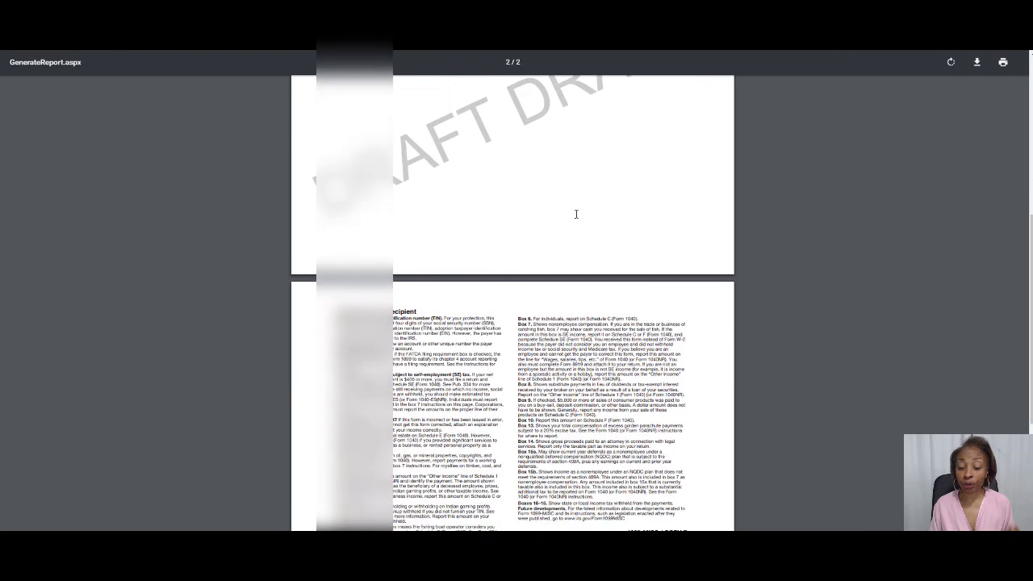
pyautogui.scroll(5, 577, 214)
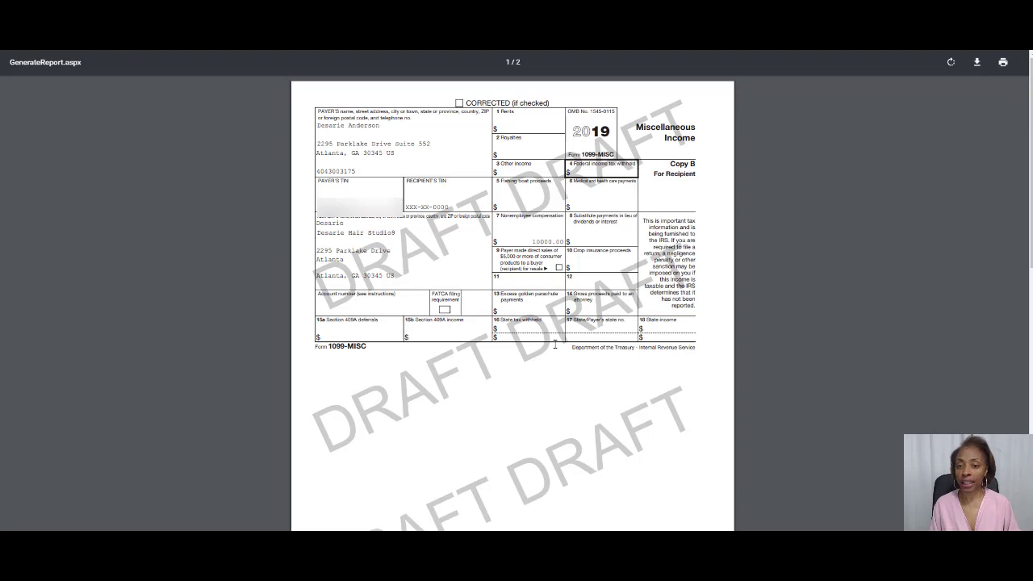
pyautogui.scroll(-3, 554, 344)
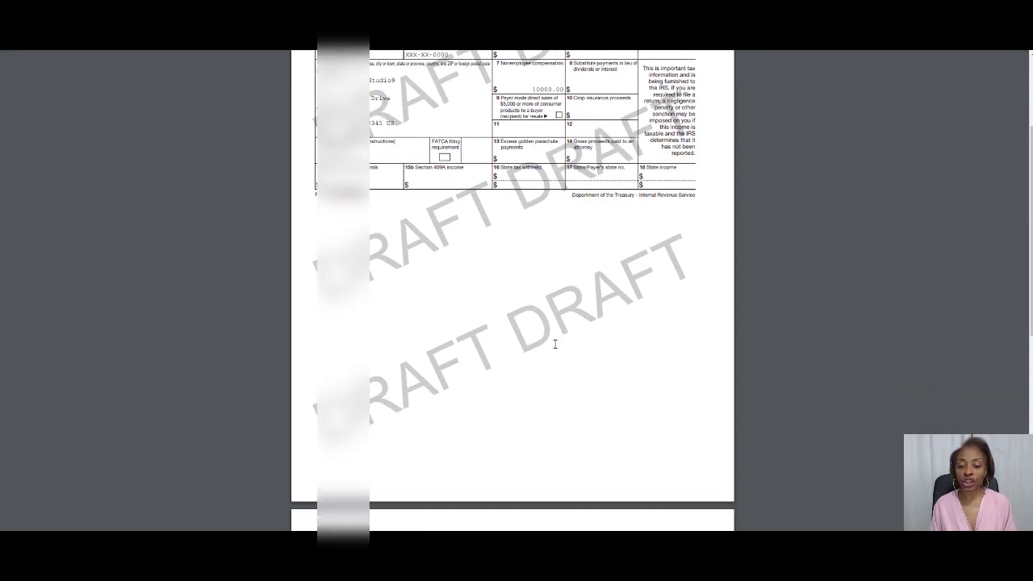
pyautogui.scroll(4, 555, 345)
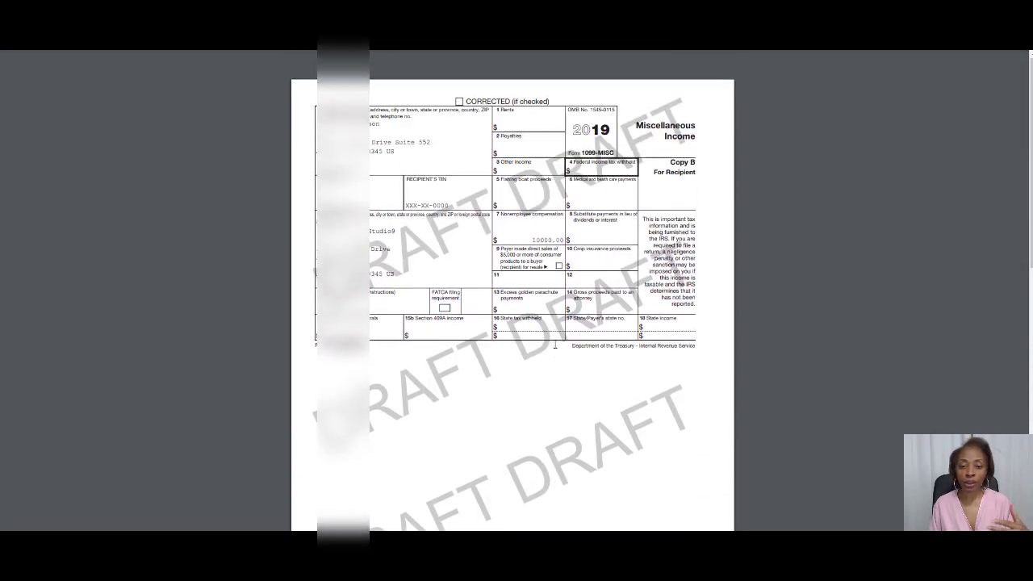
pyautogui.scroll(-4, 555, 345)
pyautogui.scroll(3, 552, 341)
pyautogui.scroll(1, 551, 340)
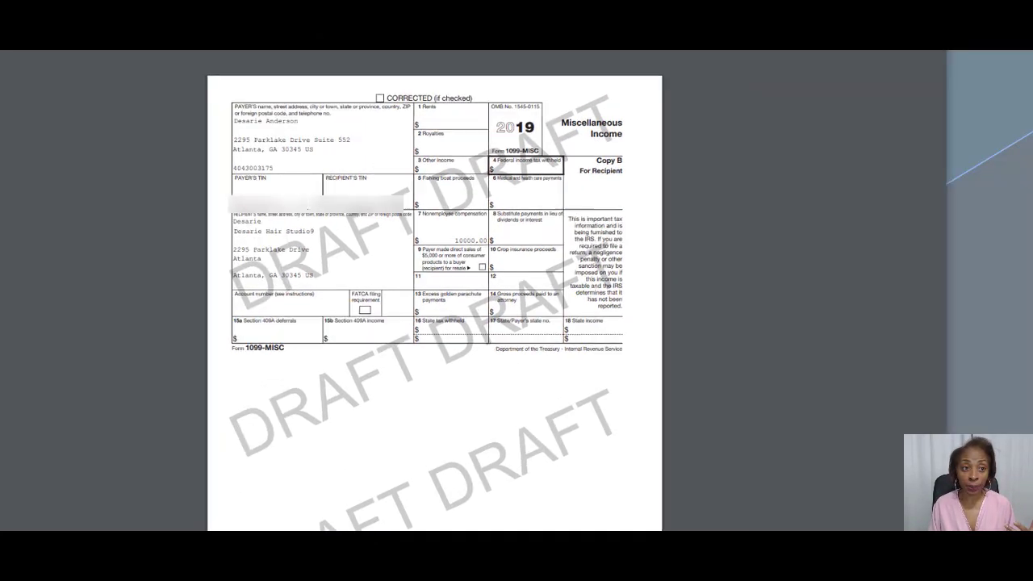
pyautogui.click(250, 37)
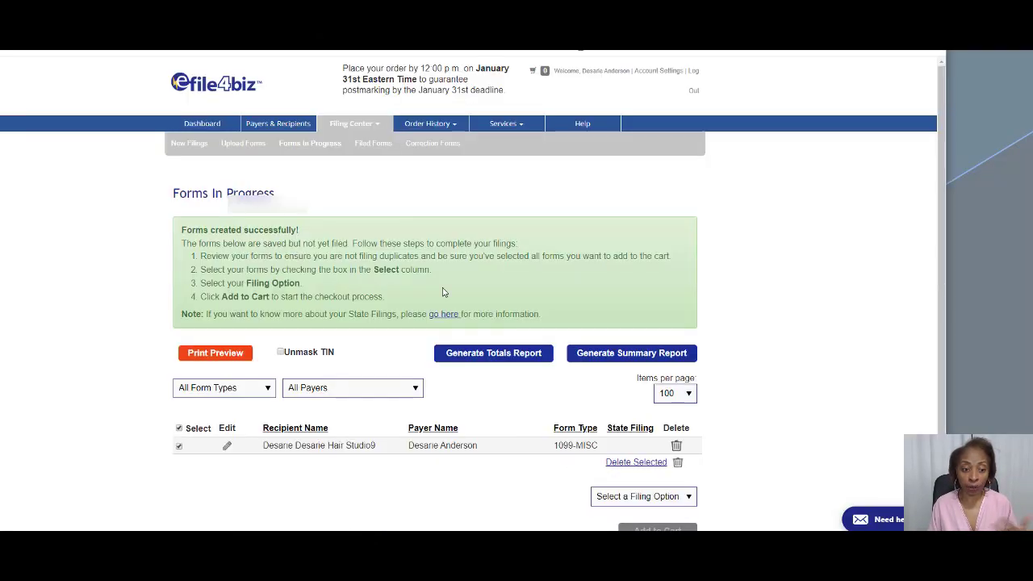